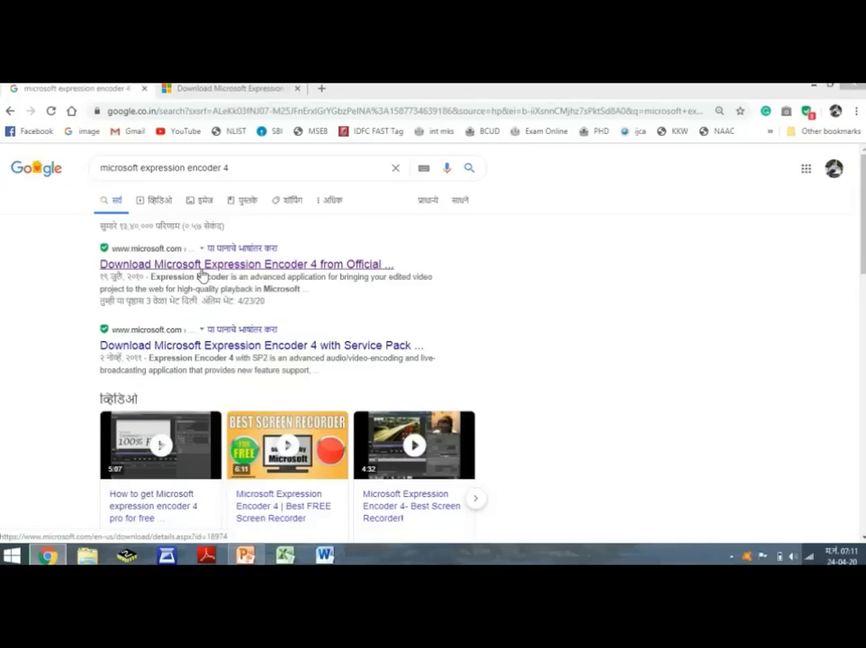
Open Microsoft's official Expression Encoder 4 page from the search results and download the English version.
click(238, 266)
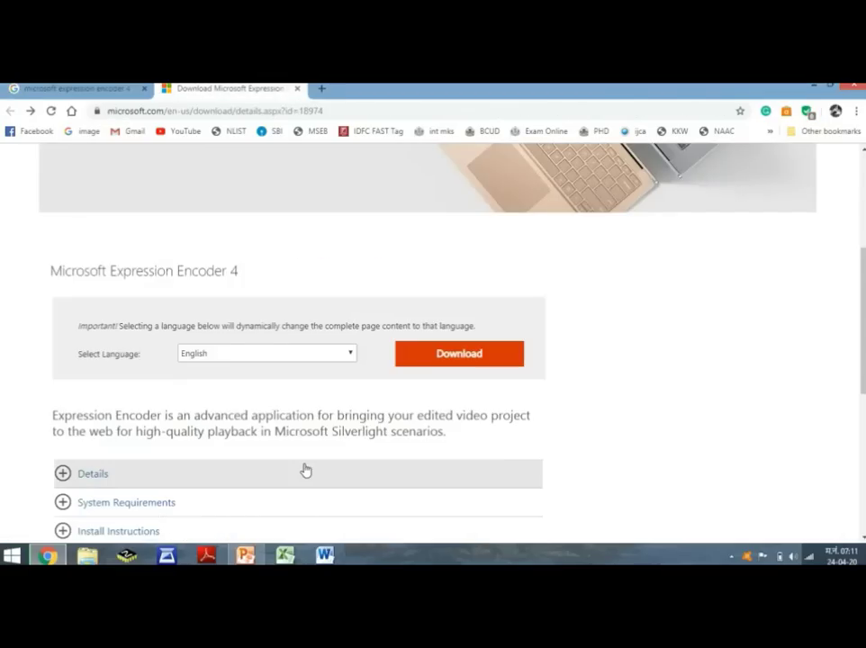
scroll(108, 272, up, 2)
scroll(108, 281, down, 2)
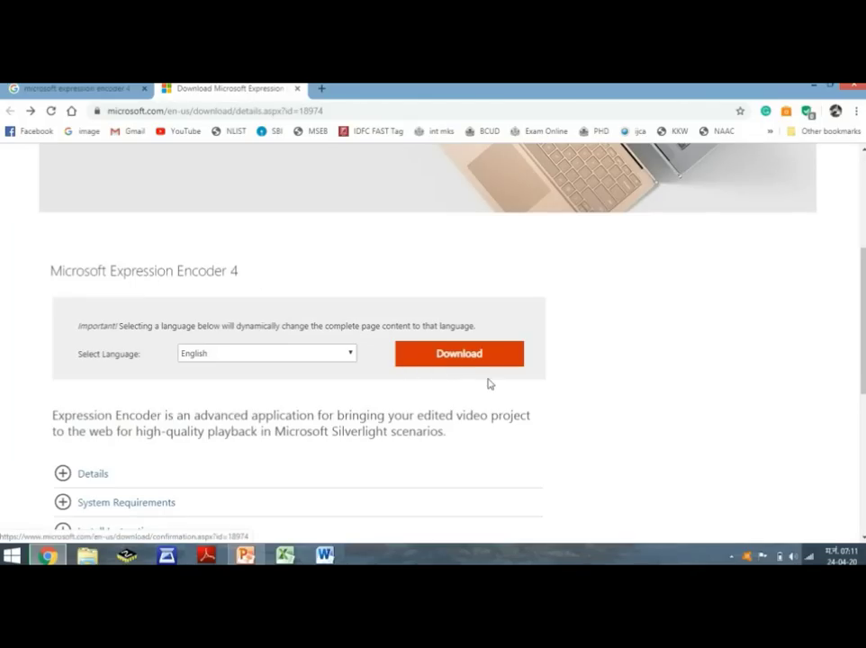
click(461, 356)
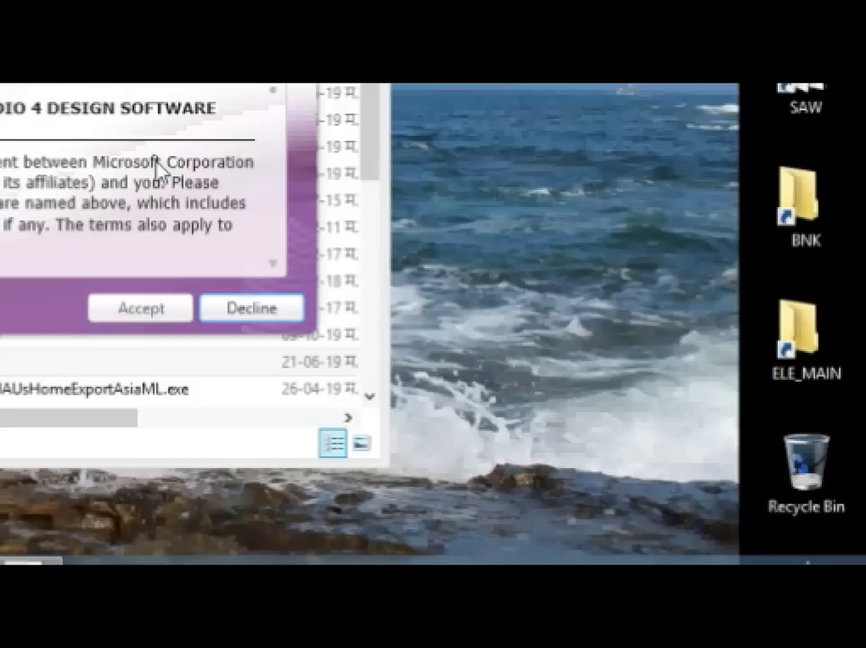
Accept the licence terms, install Expression Encoder 4, then finish setup and close the SOFTWARES folder.
click(140, 308)
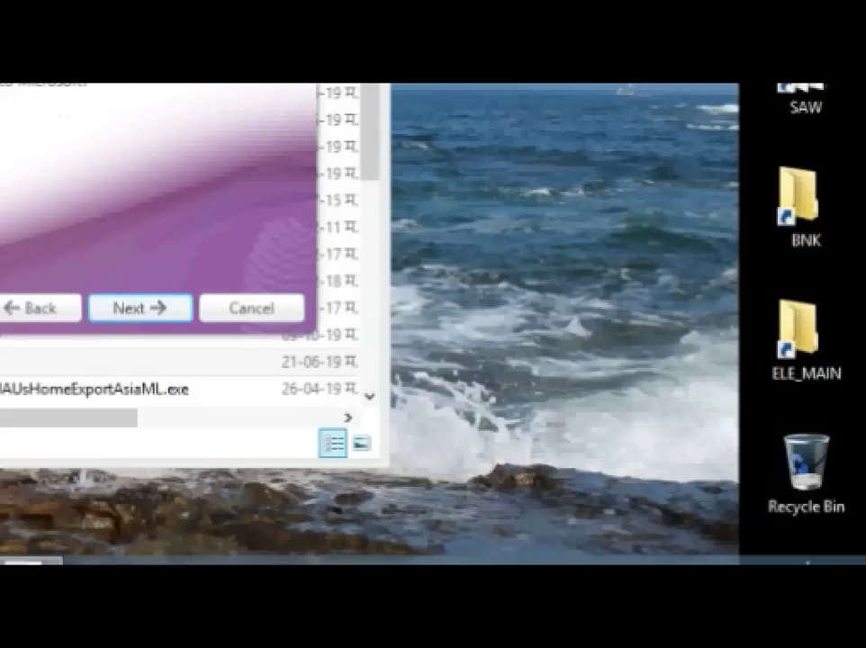
click(501, 420)
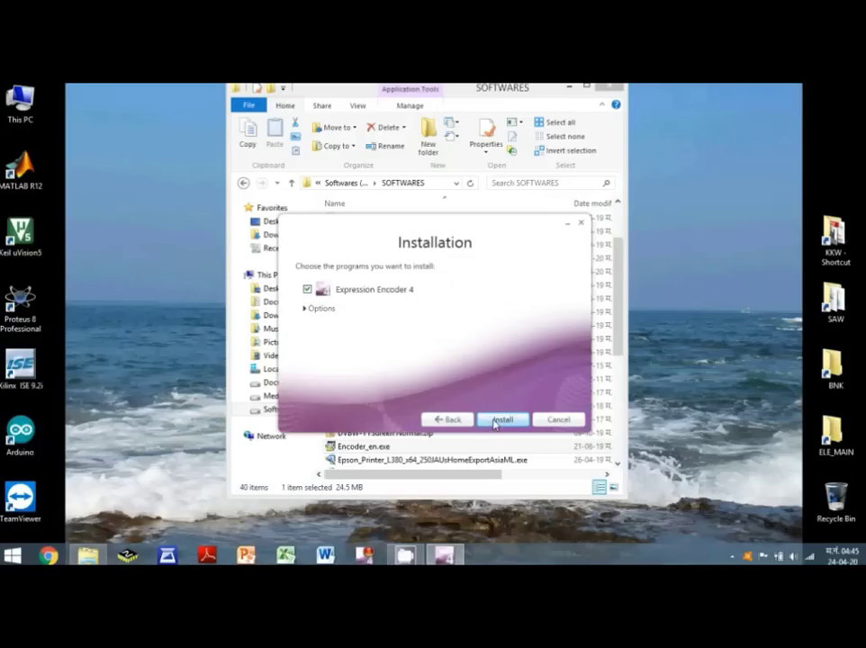
click(502, 420)
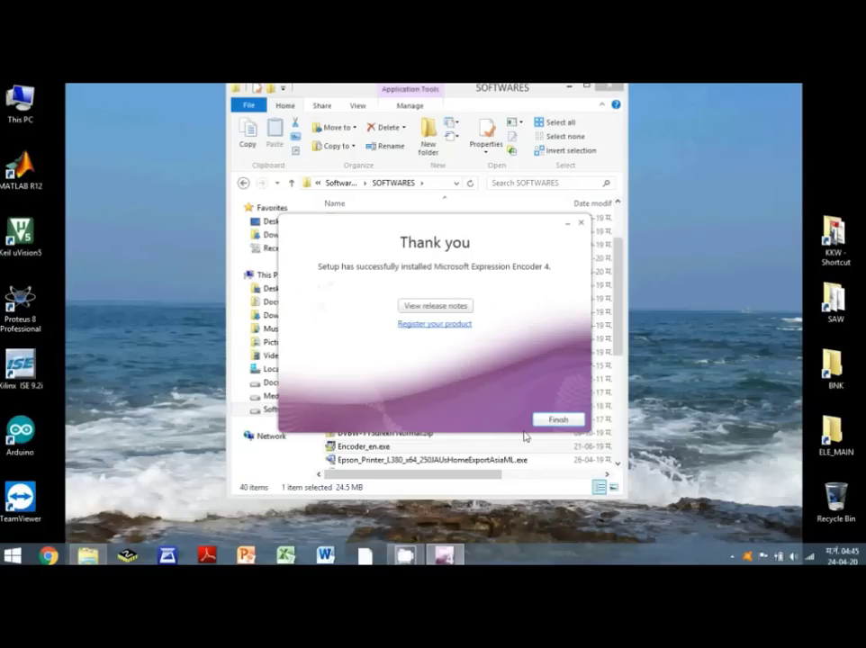
click(554, 420)
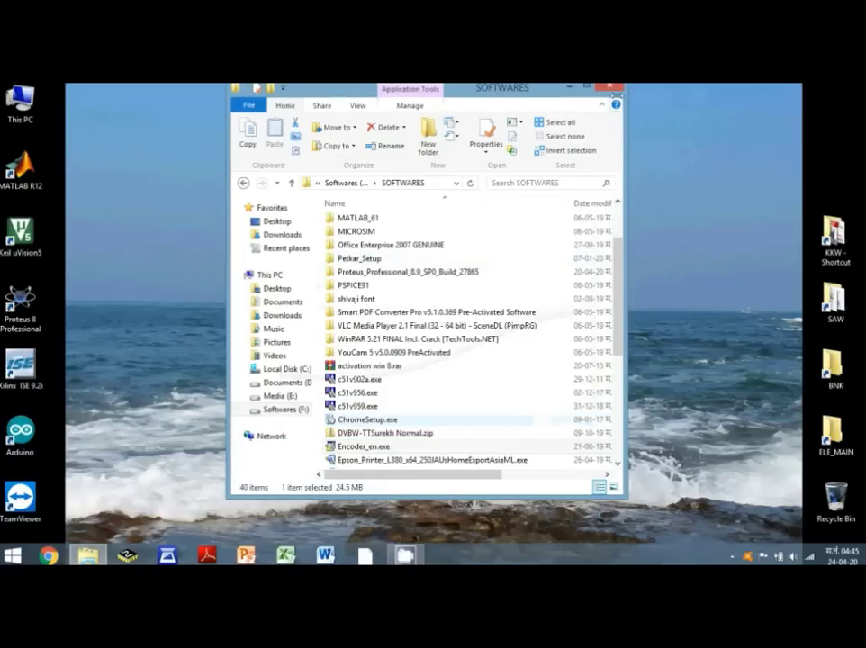
click(608, 89)
Find Microsoft Expression Encoder 4 among the installed apps and pin it to the Start screen.
key(super)
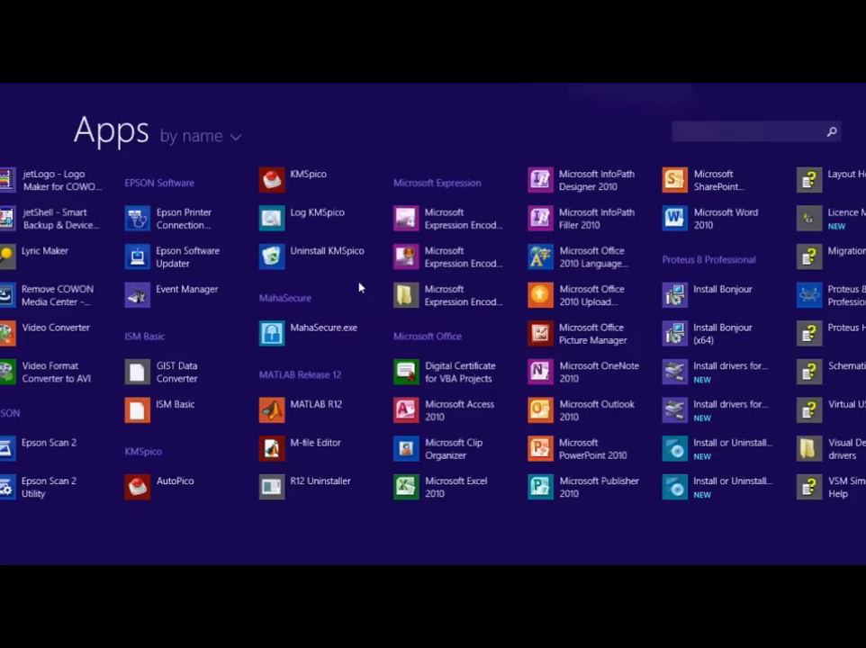
right_click(443, 223)
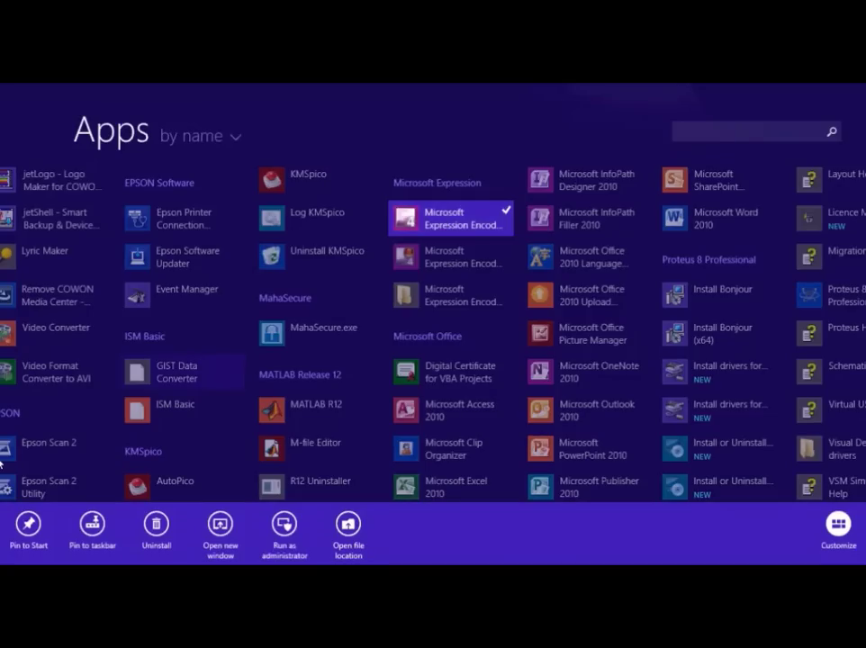
click(29, 531)
key(super)
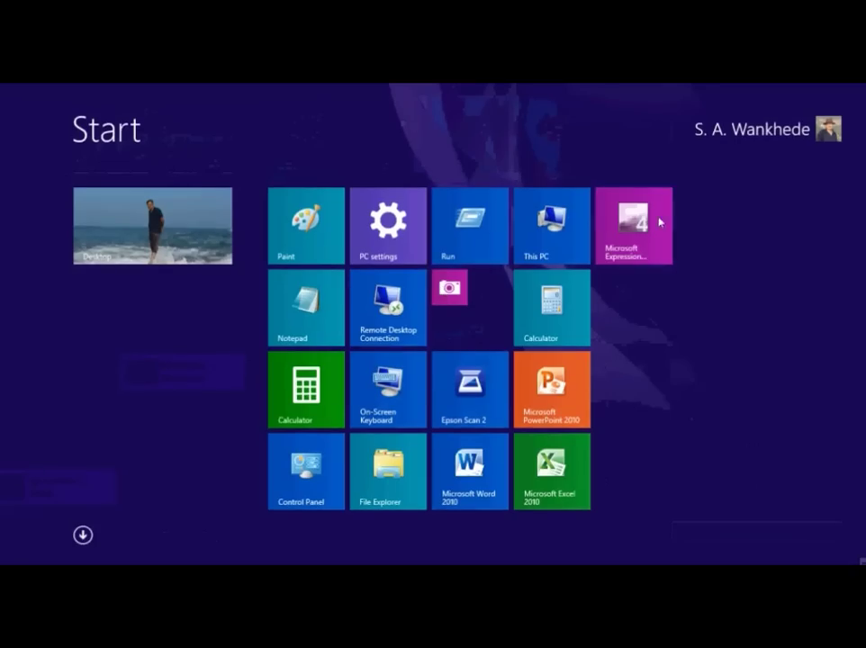
Find Microsoft Expression Encoder 4 Screen Capture among the installed apps and pin it to the Start screen.
click(83, 535)
scroll(83, 536, down, 5)
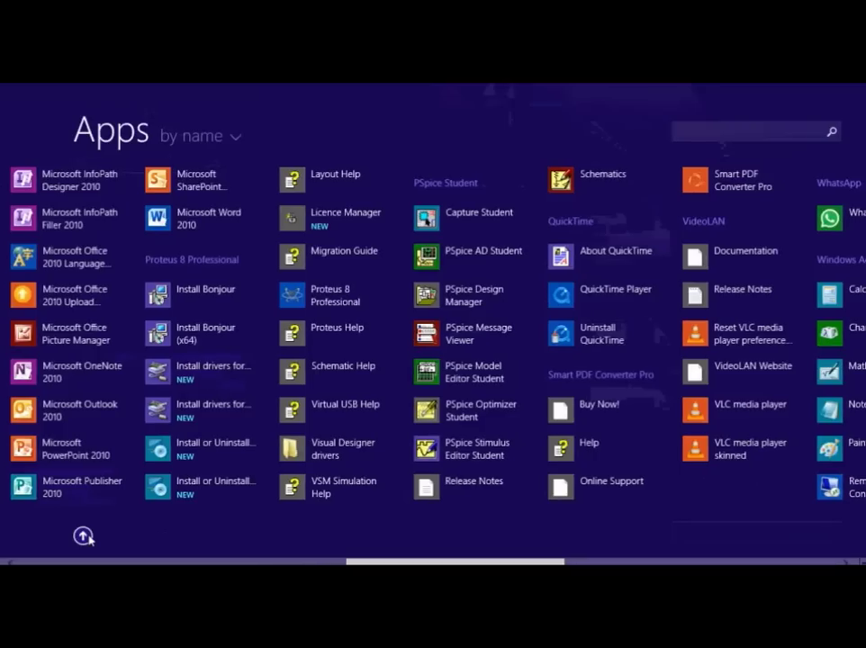
scroll(83, 536, down, 3)
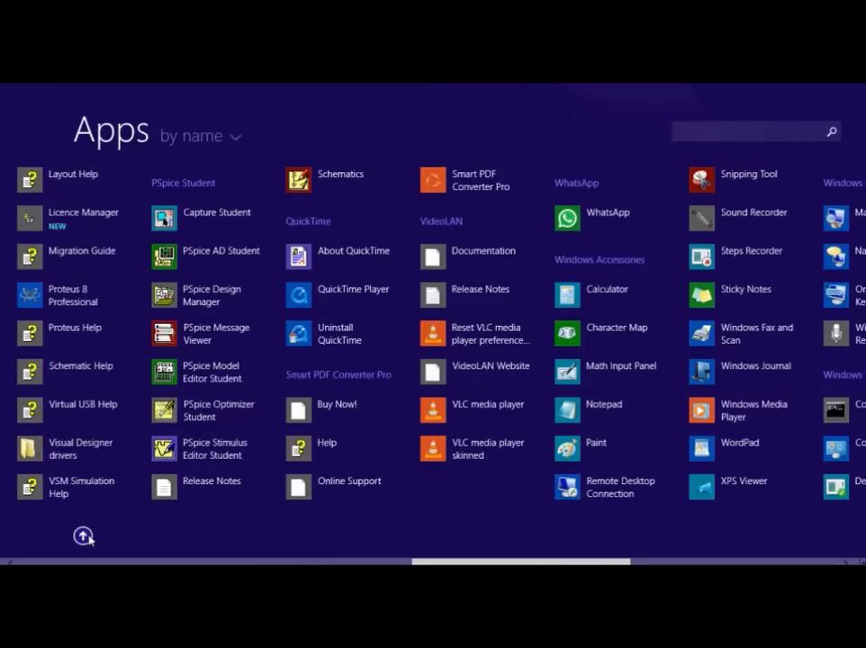
scroll(83, 536, up, 4)
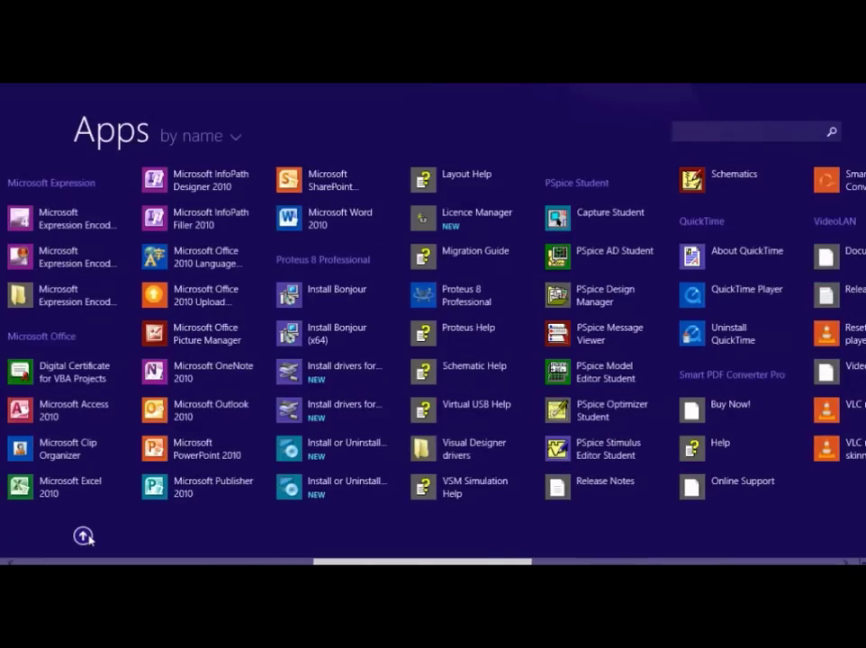
right_click(86, 263)
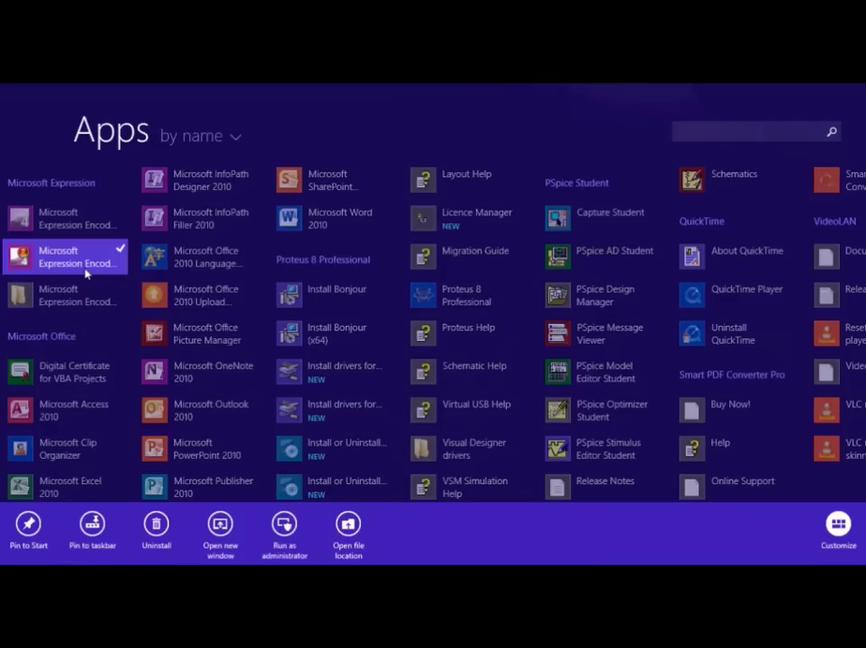
click(93, 535)
key(super)
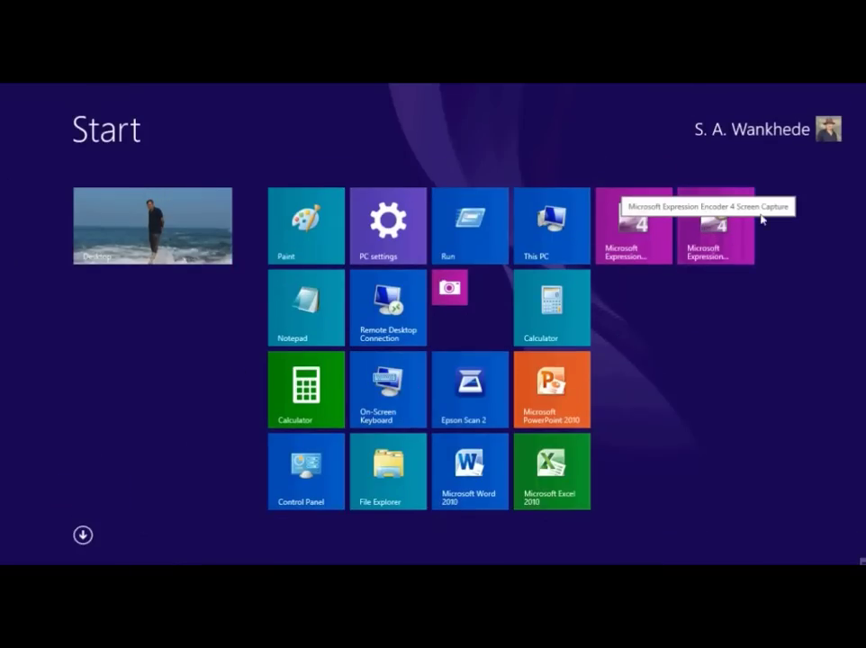
Launch Microsoft Expression Encoder 4 Screen Capture and check the webcam choices in its settings, keeping Do not use webcam.
click(715, 227)
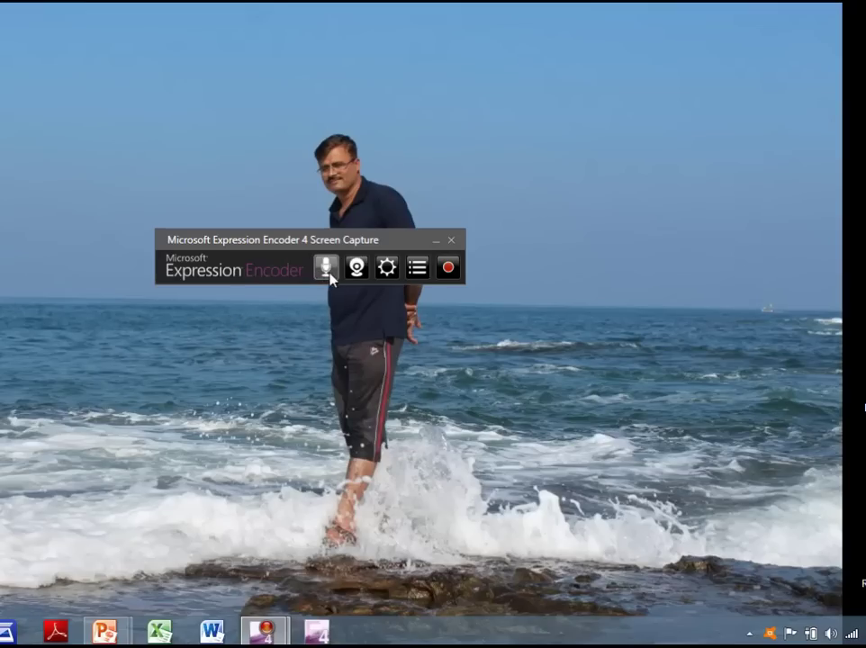
click(386, 267)
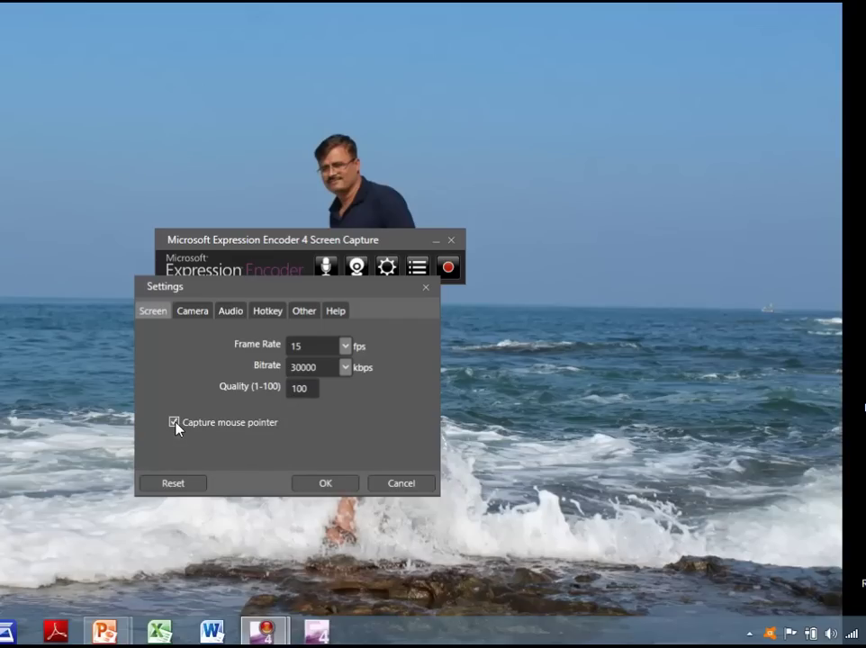
click(206, 313)
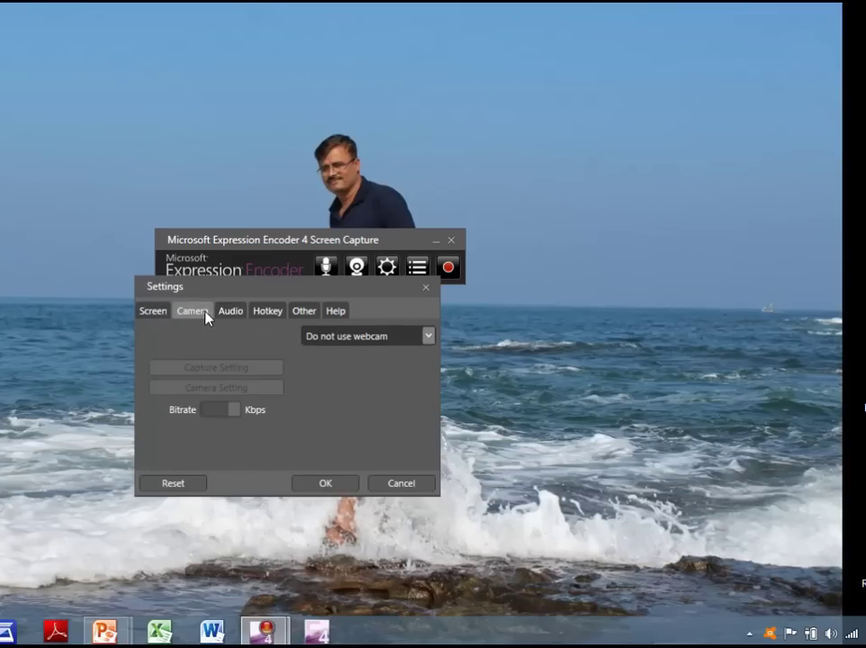
click(330, 338)
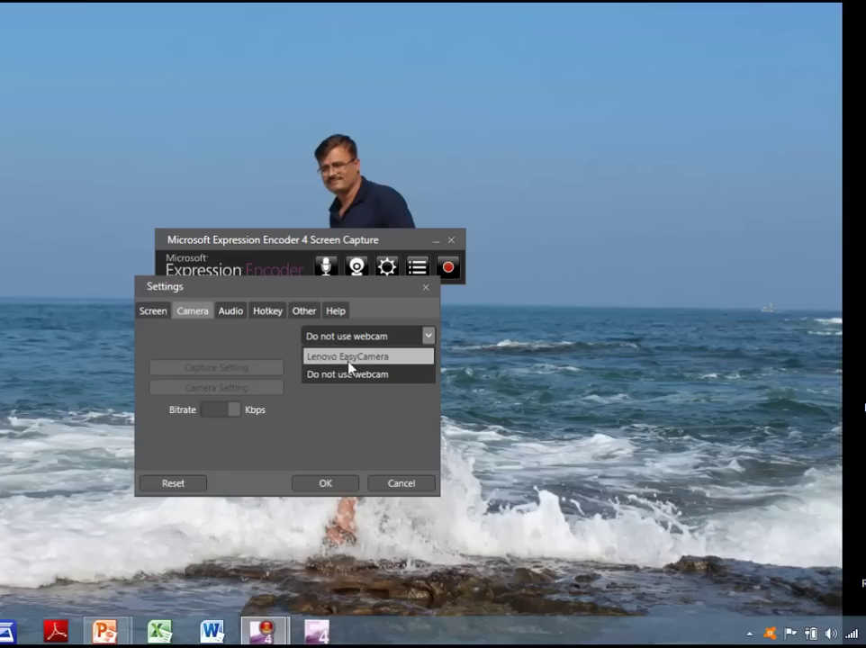
click(273, 348)
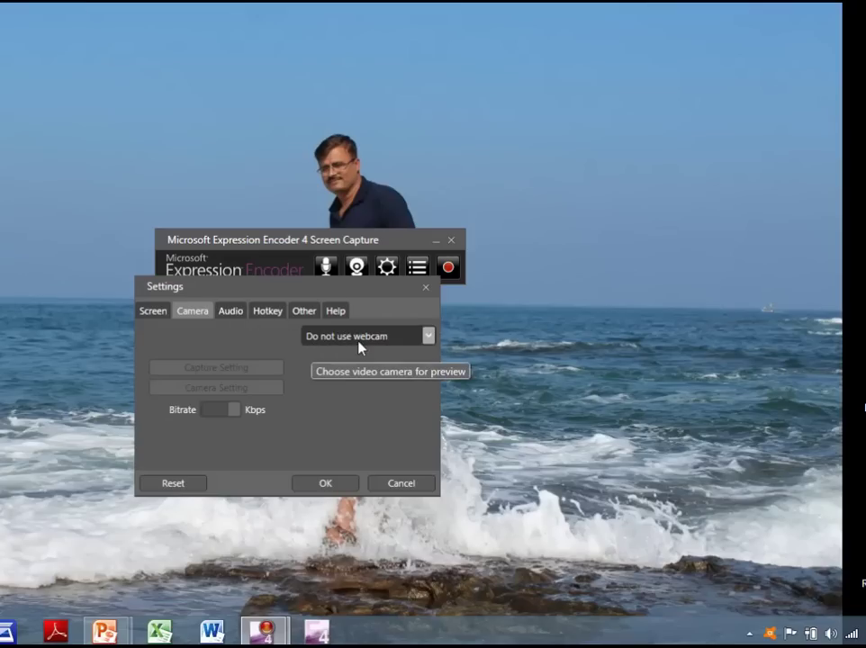
Enable the Microphone (2- High Definition Audio Device) as the audio source in the capture settings.
click(237, 315)
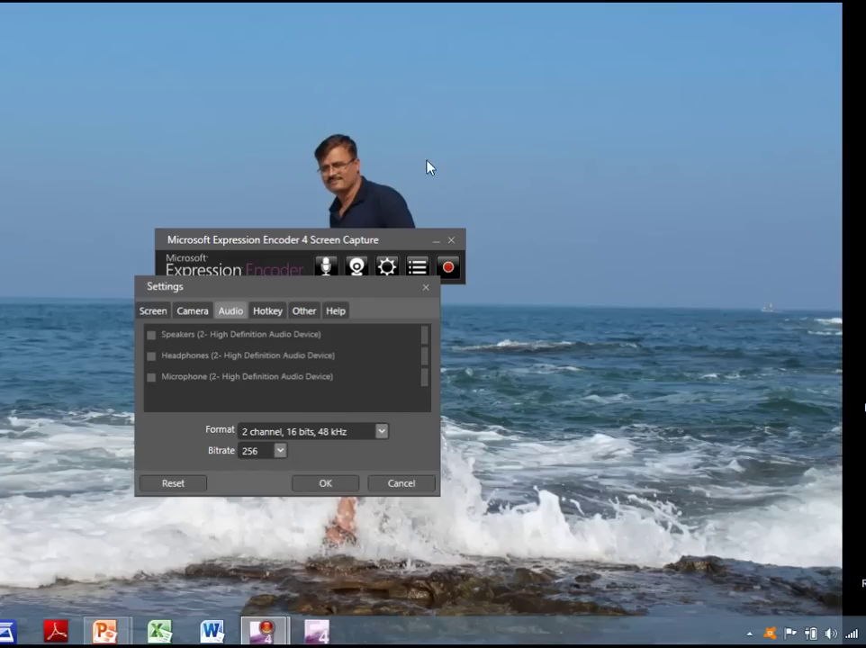
click(274, 375)
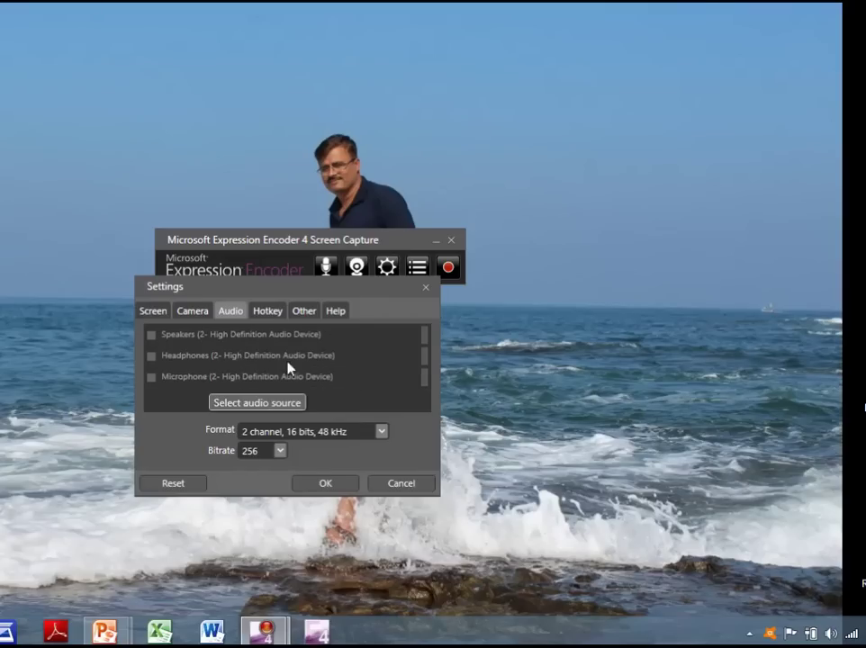
click(243, 387)
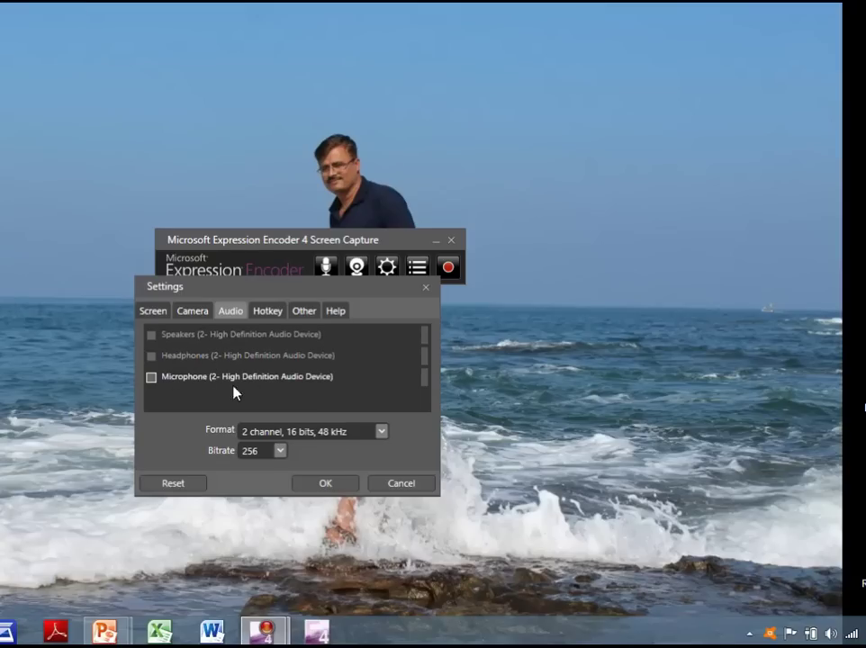
click(226, 382)
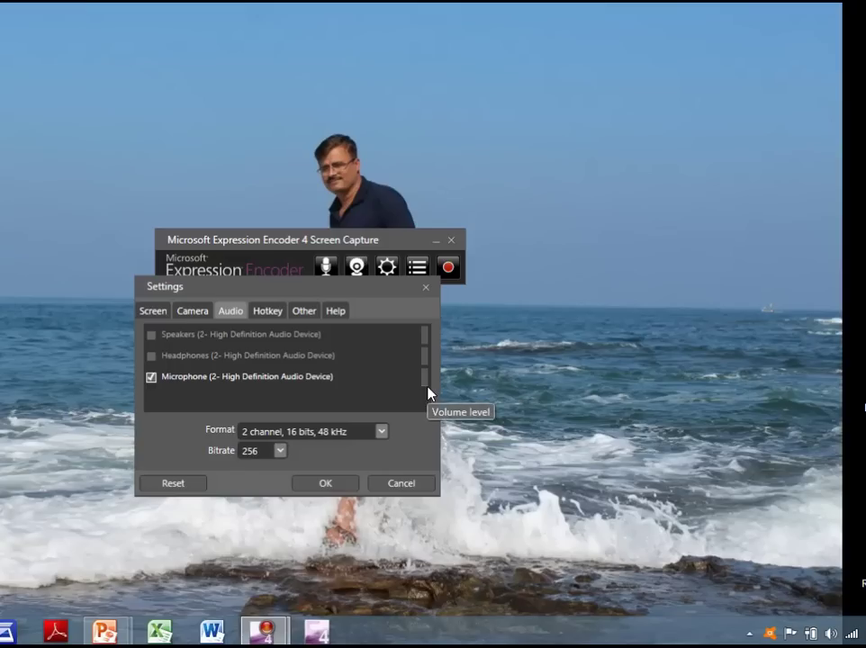
Open the Windows recording devices and bring up the properties of the default microphone.
right_click(829, 635)
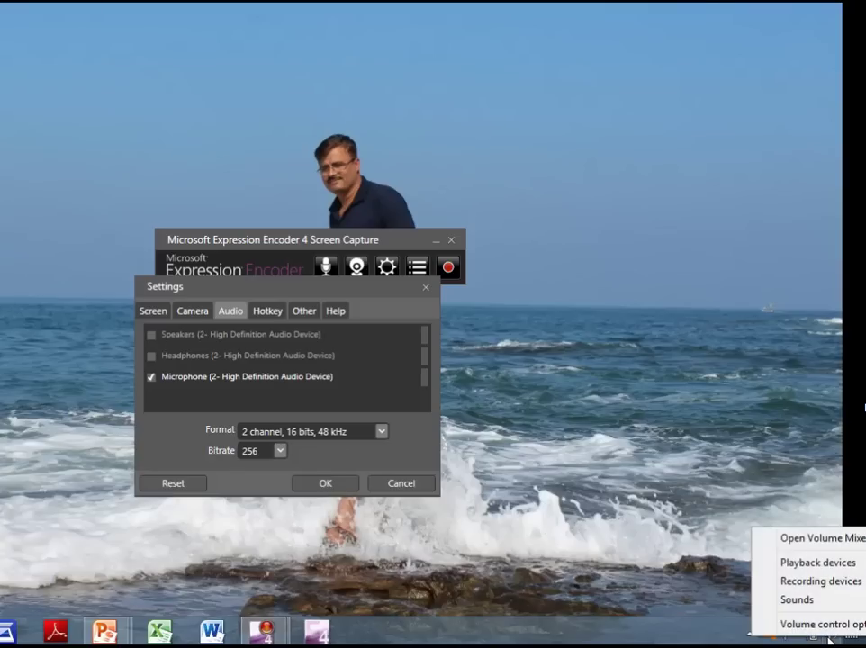
click(795, 583)
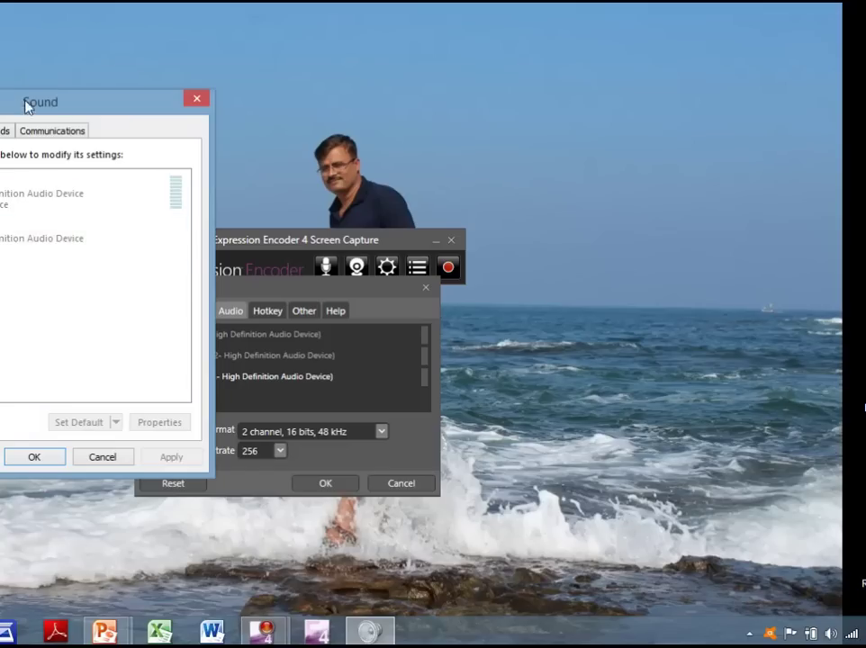
drag(18, 99, 260, 135)
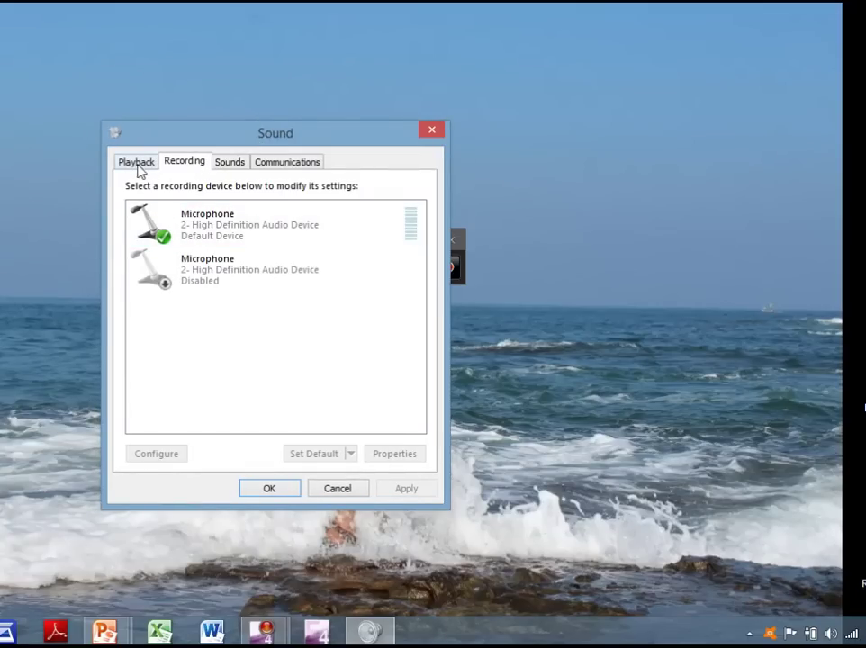
click(200, 223)
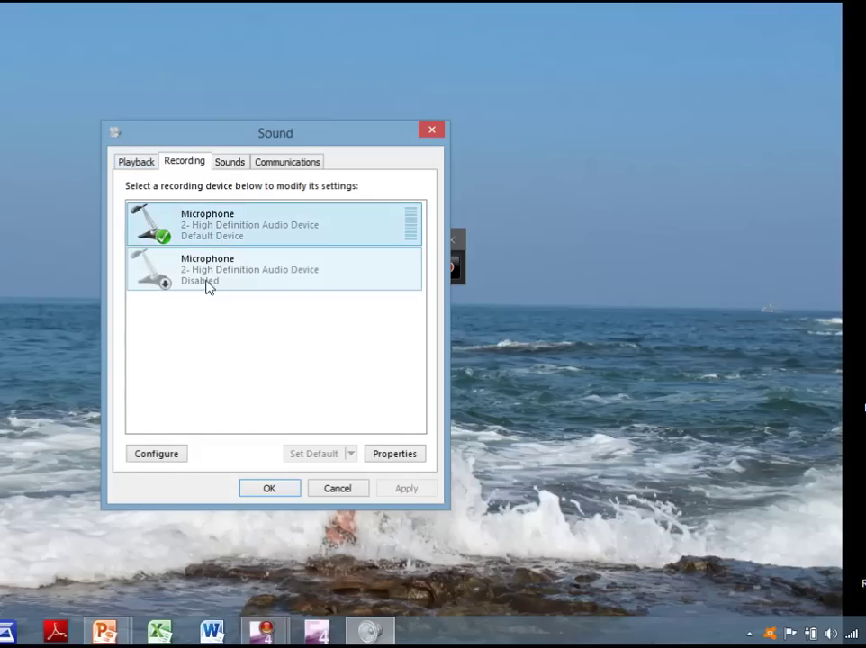
double_click(209, 229)
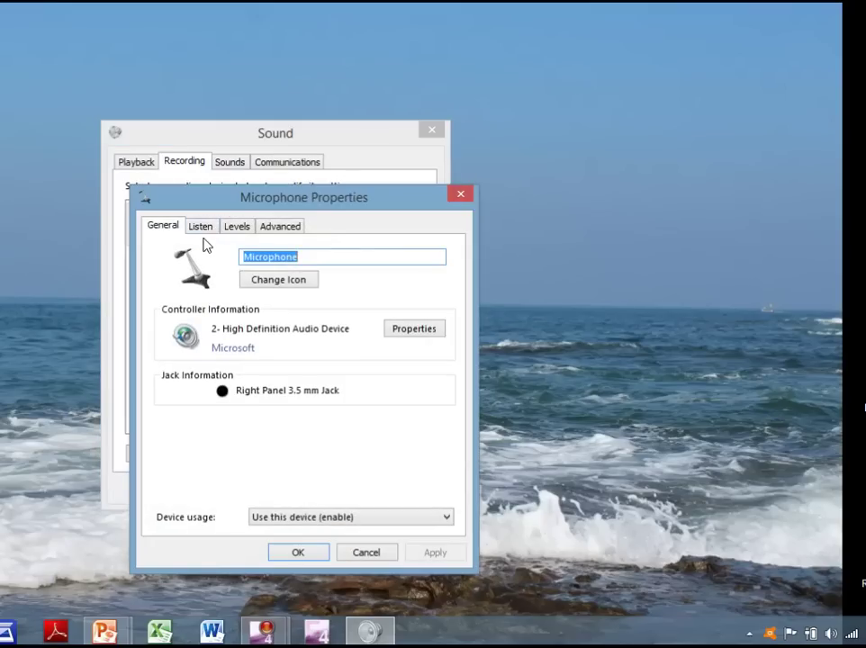
Lower the microphone level to 33 in the microphone's properties.
click(205, 231)
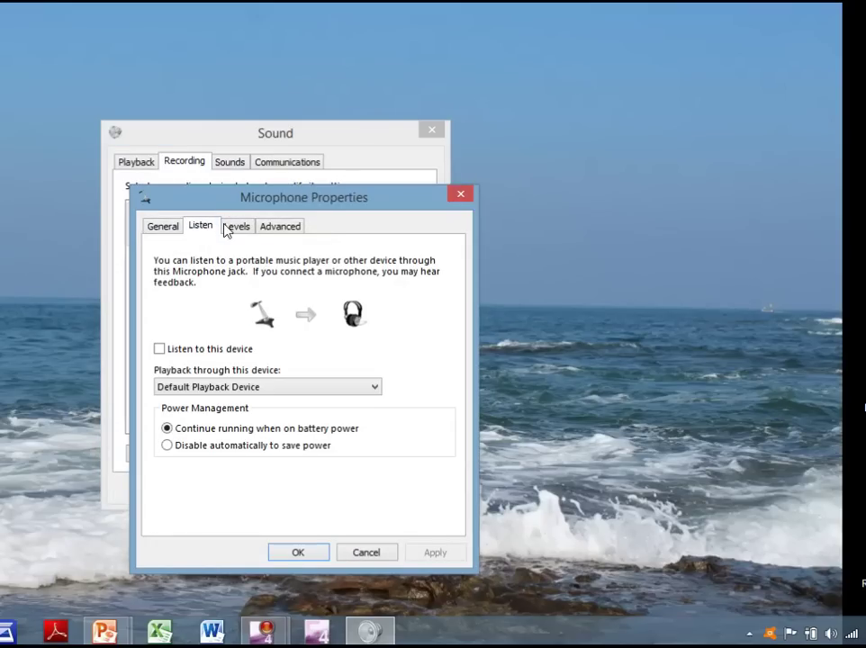
click(236, 230)
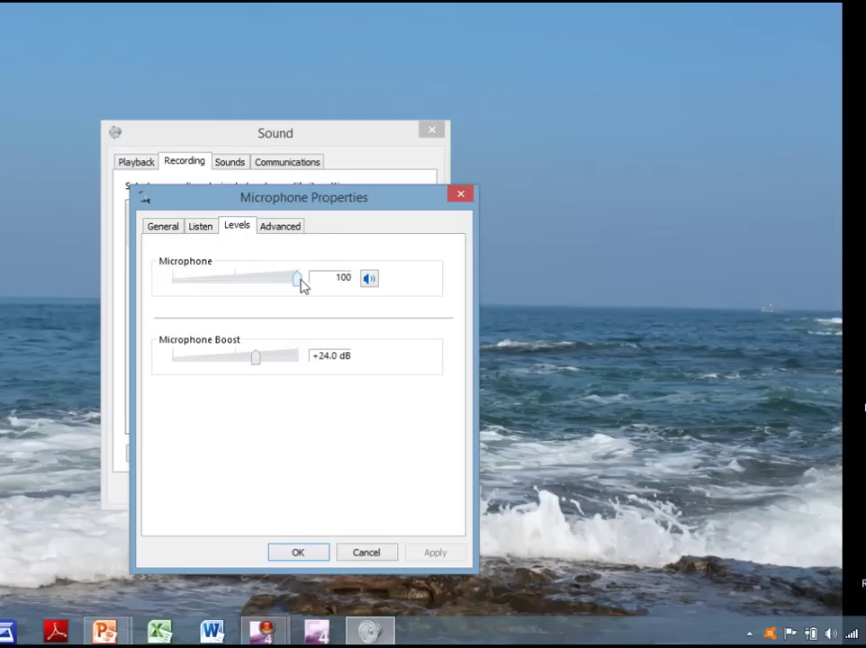
drag(302, 283, 216, 300)
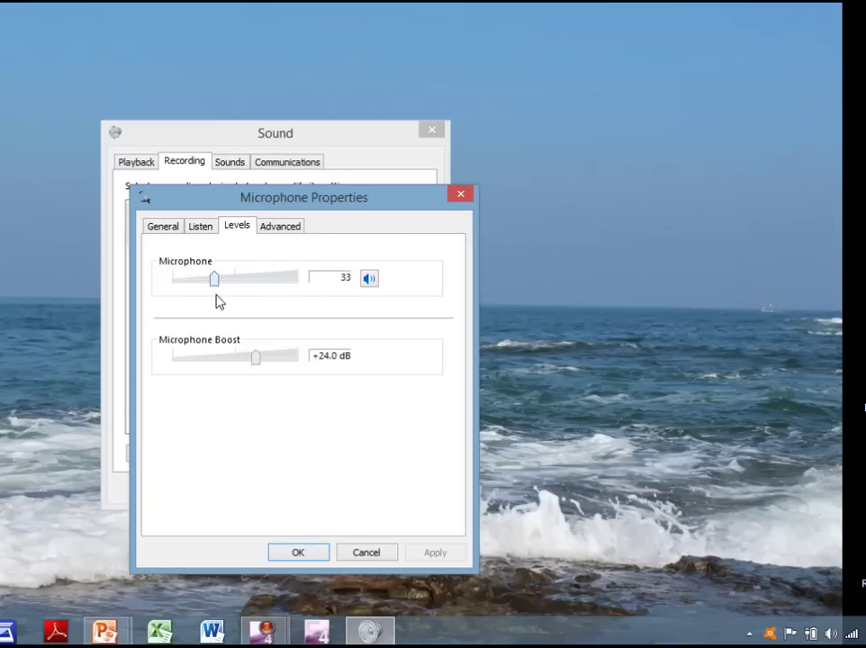
Enable Listen to this device for the microphone and apply the change.
click(199, 226)
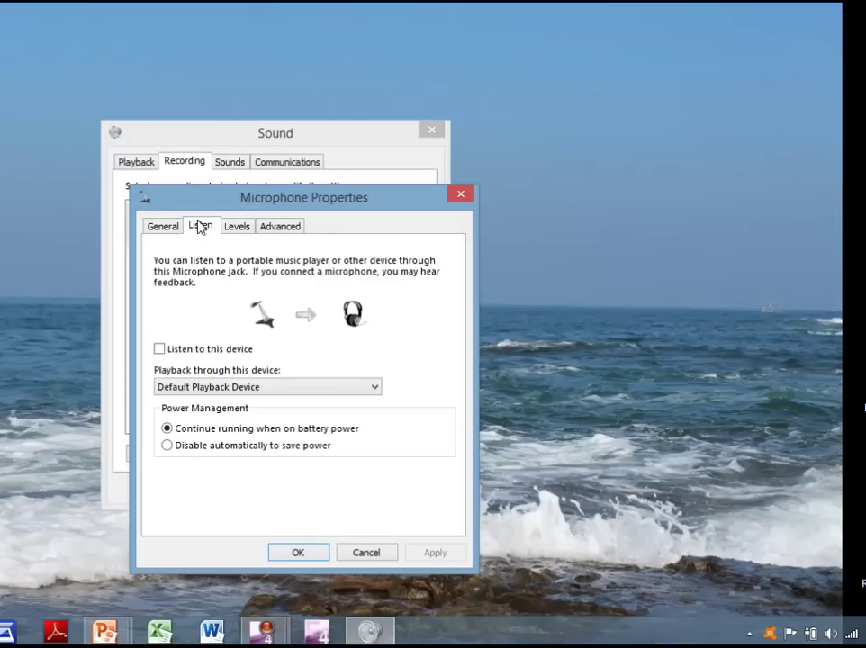
click(160, 350)
click(445, 550)
Set the microphone level to 99 and the microphone boost to +36.0 dB.
click(235, 226)
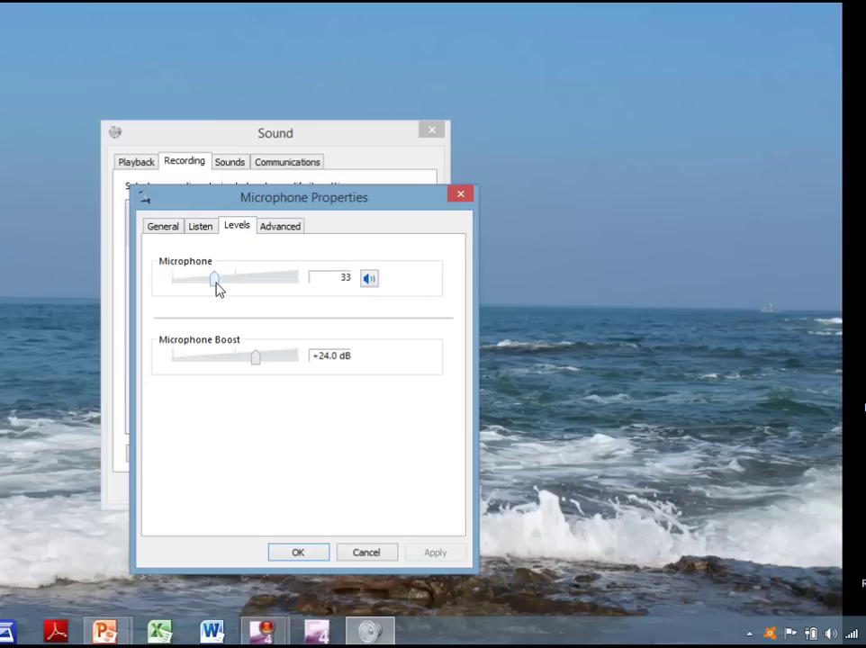
drag(216, 287, 300, 282)
click(285, 357)
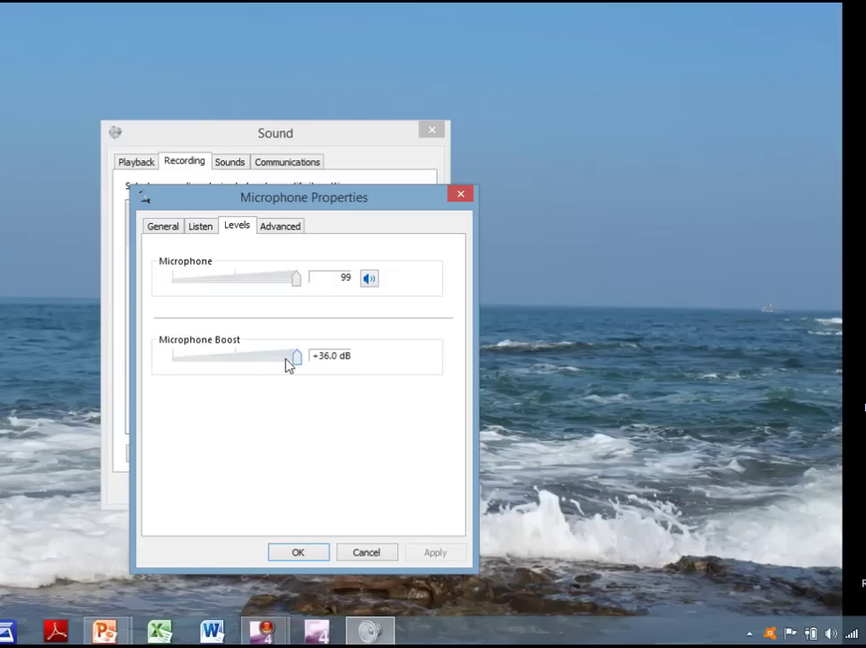
Set the microphone boost to +24.0 dB and the microphone level to 82.
drag(296, 360, 258, 367)
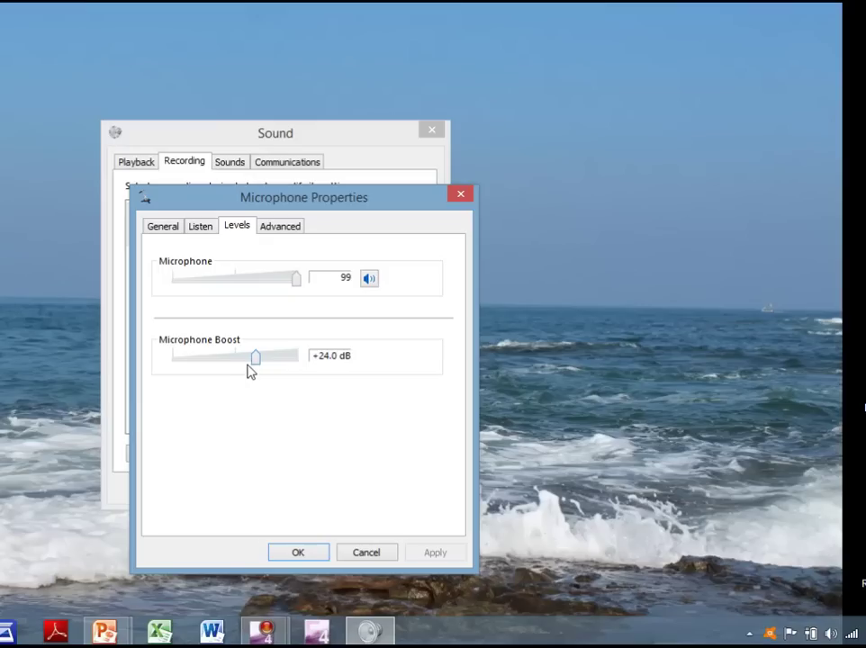
drag(294, 284, 269, 291)
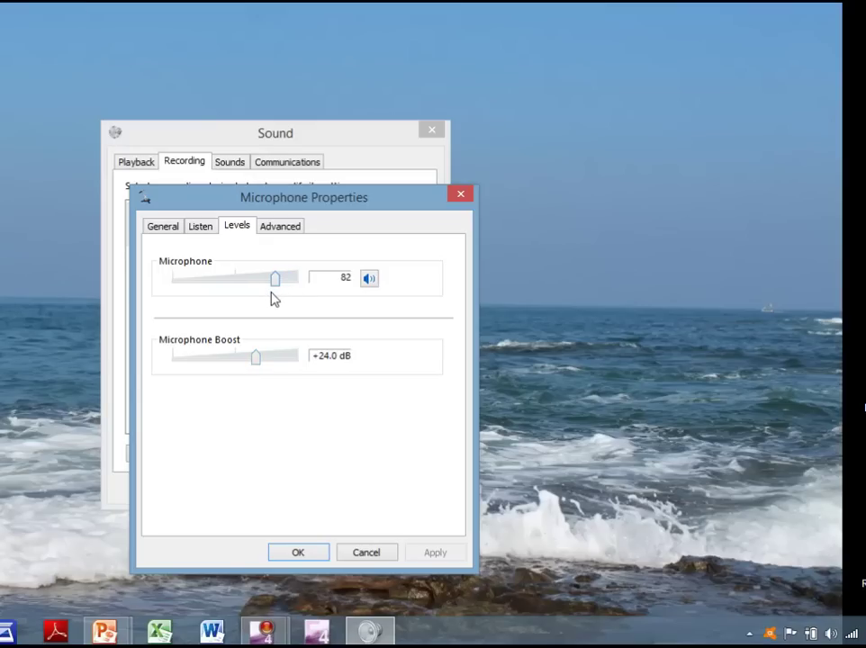
Turn off Listen to this device for the microphone, apply the change and confirm both sound dialogs.
click(199, 225)
click(159, 349)
click(434, 553)
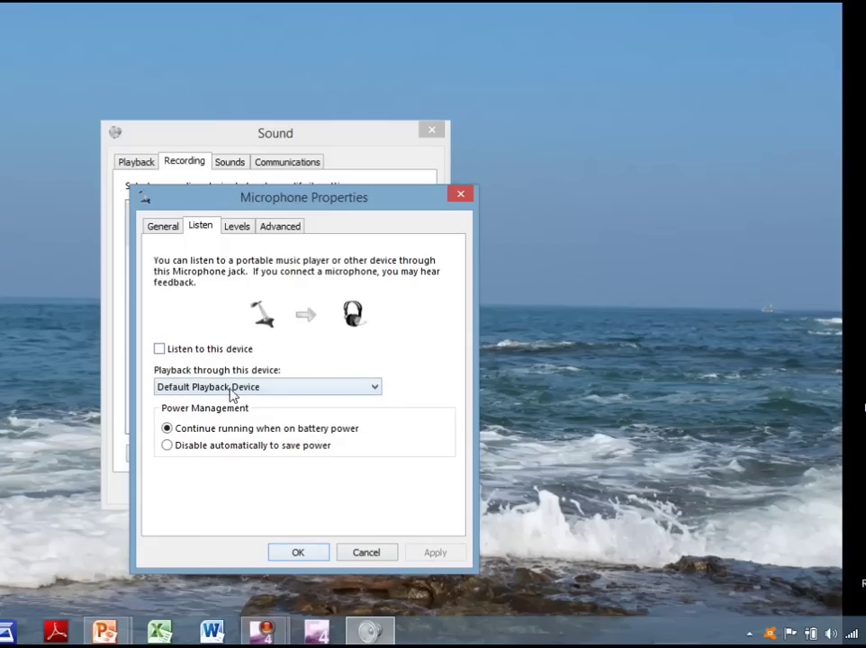
click(294, 553)
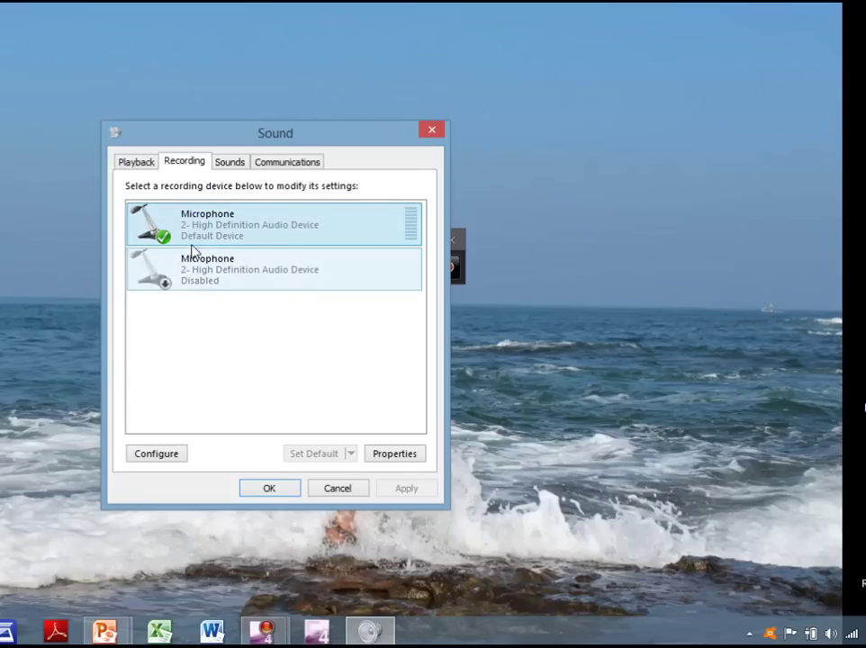
click(284, 487)
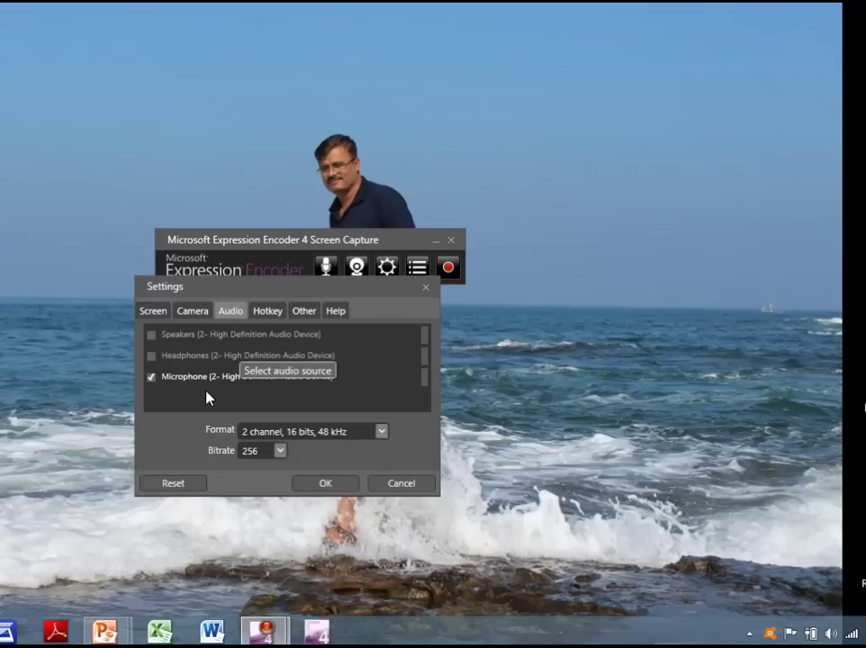
Review the Screen Capture settings for screen, camera, audio source and bitrate options, hotkeys and other options.
mouse_move(349, 373)
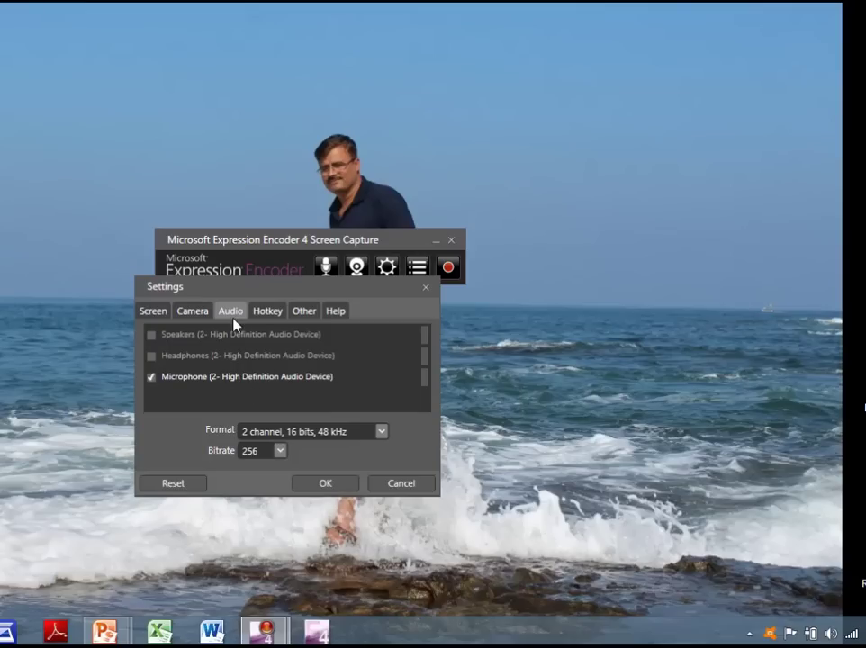
click(144, 316)
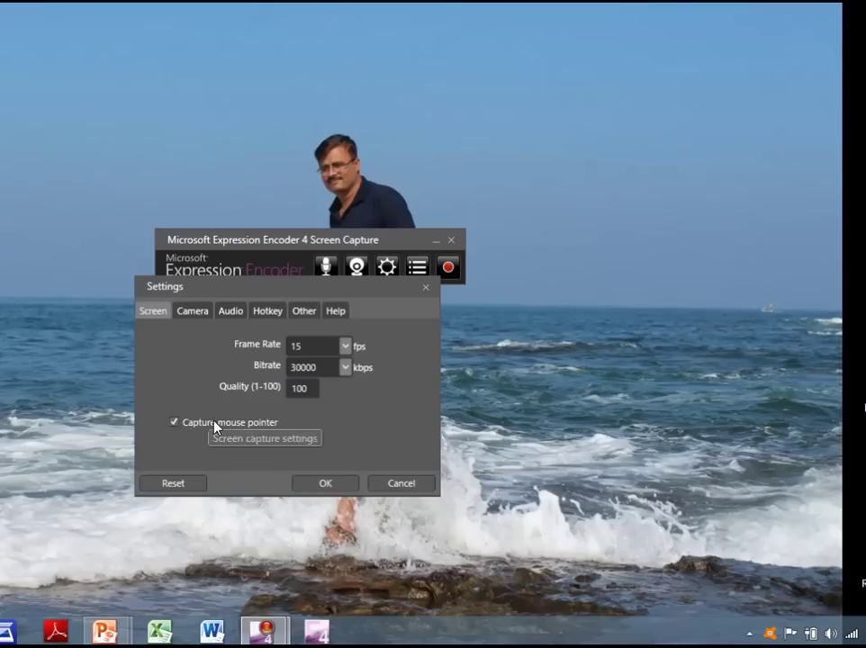
click(205, 311)
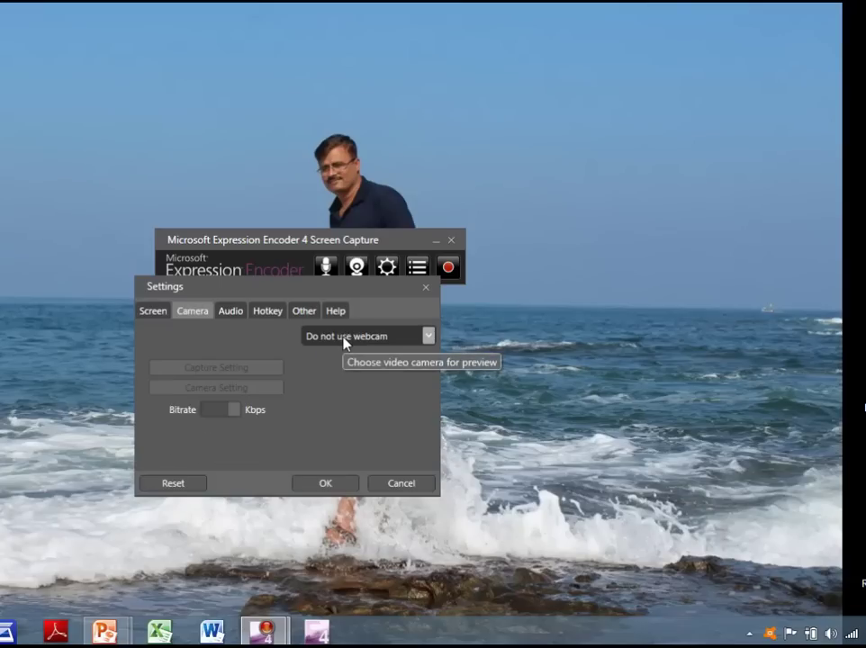
click(345, 340)
click(345, 340)
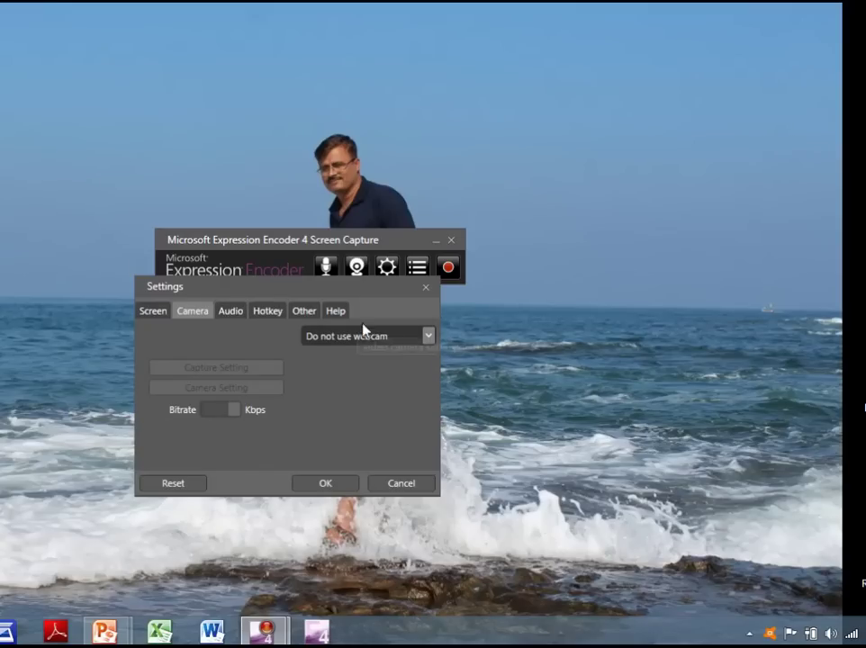
click(231, 311)
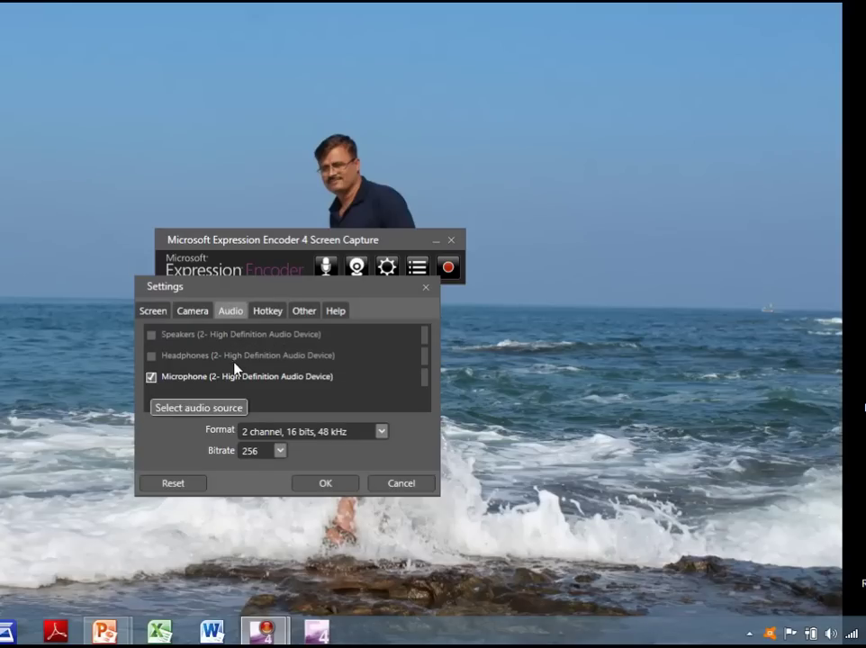
click(280, 451)
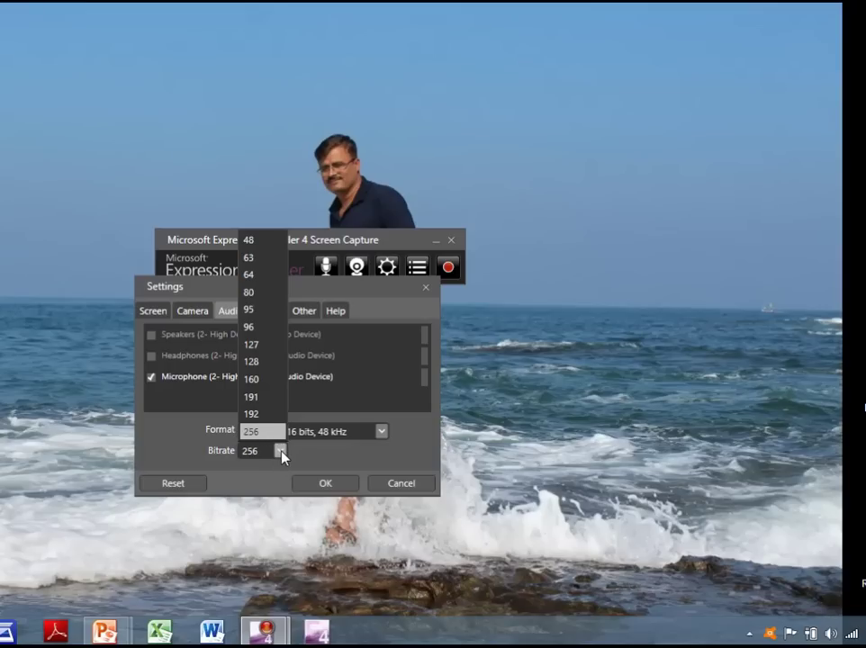
click(281, 452)
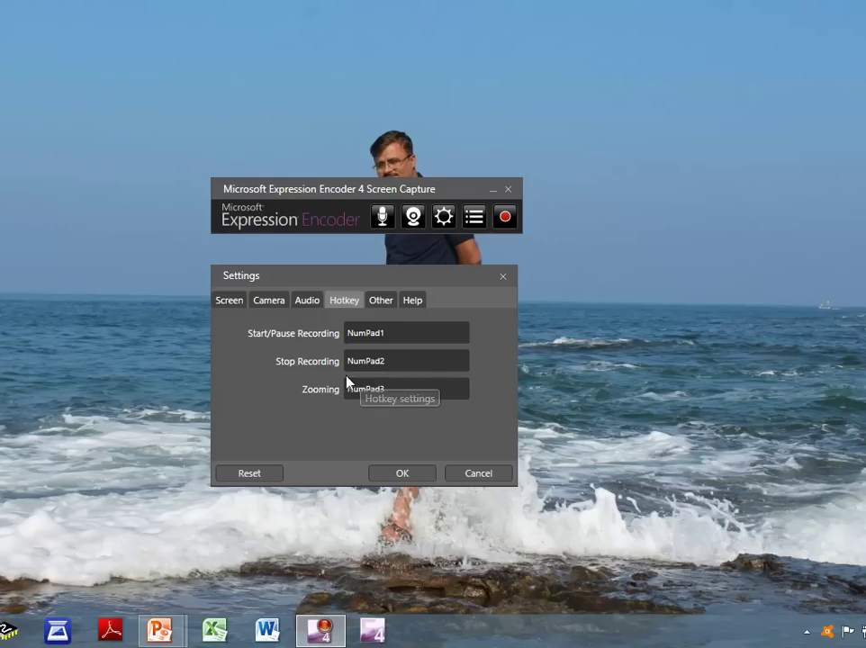
click(383, 303)
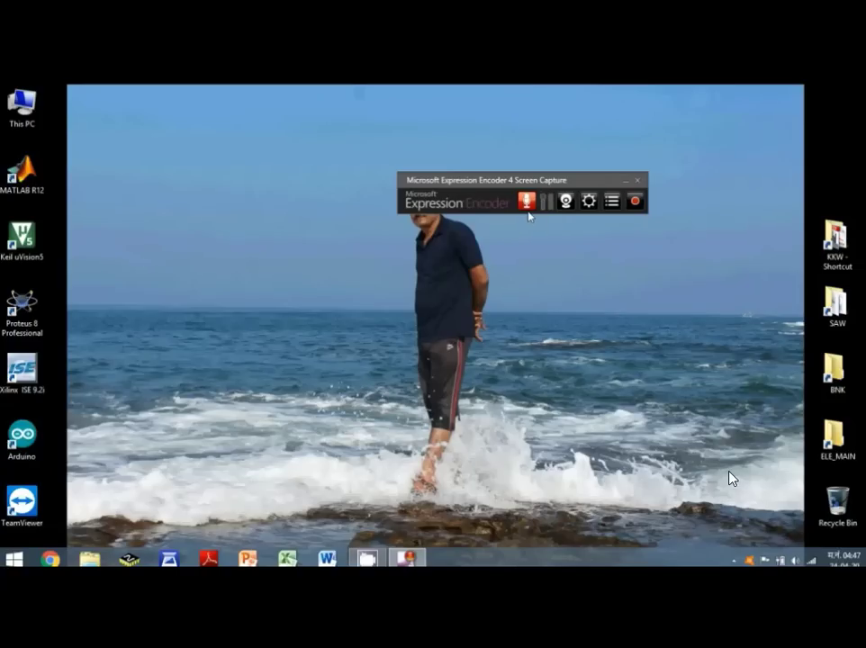
Start selecting a region for a new screen capture and open the recent presentation Microsoft Expression Encoder.pptx in PowerPoint.
click(634, 203)
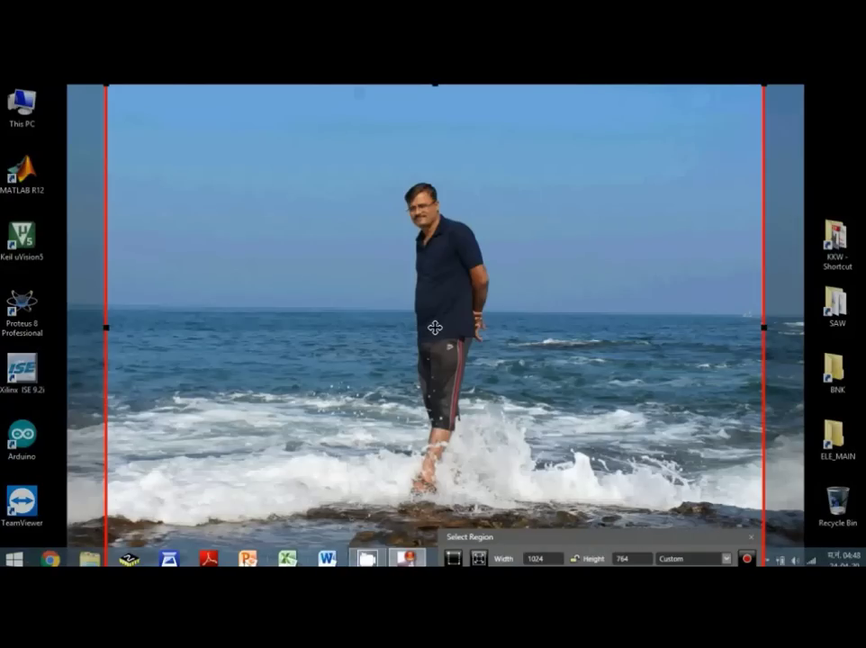
click(248, 558)
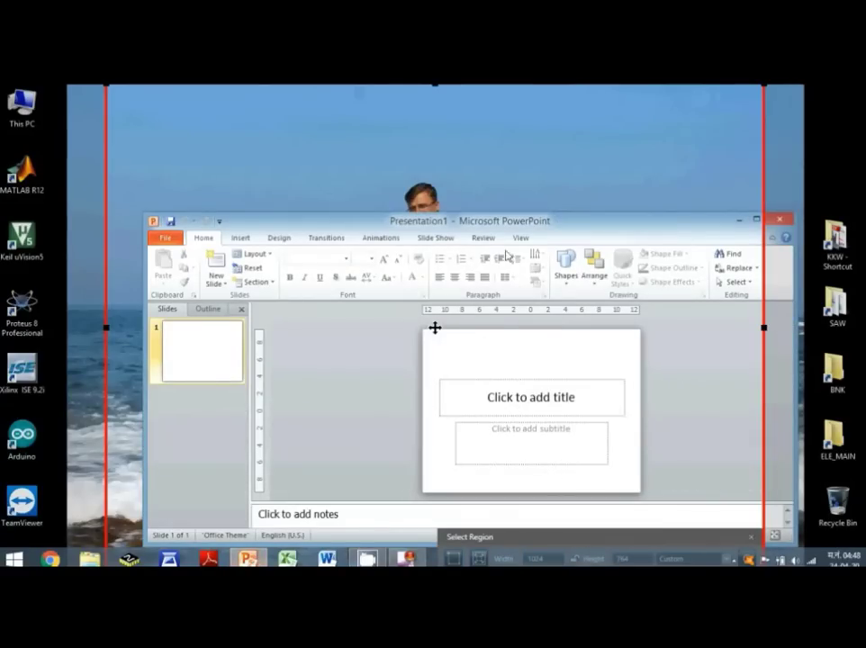
click(779, 219)
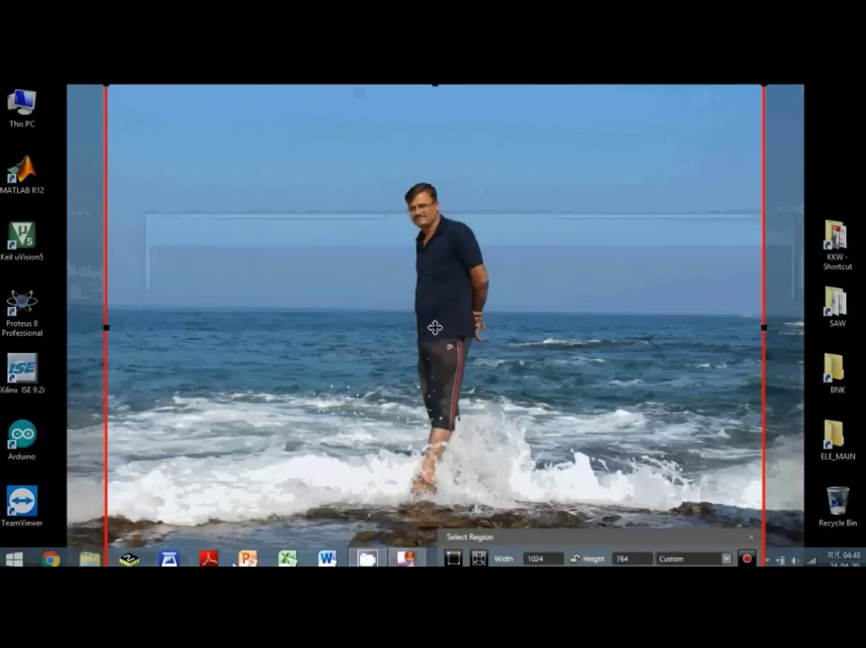
right_click(247, 558)
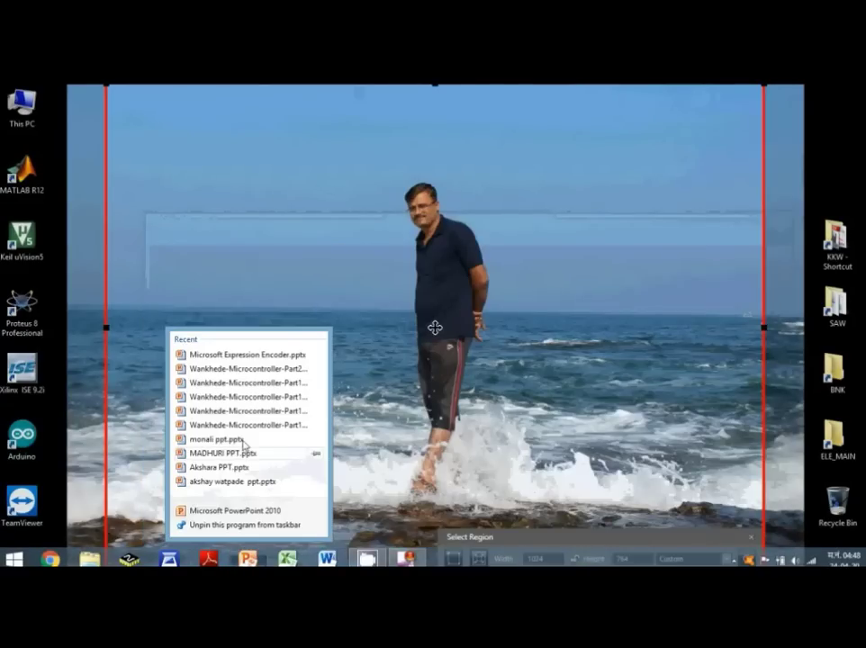
click(268, 354)
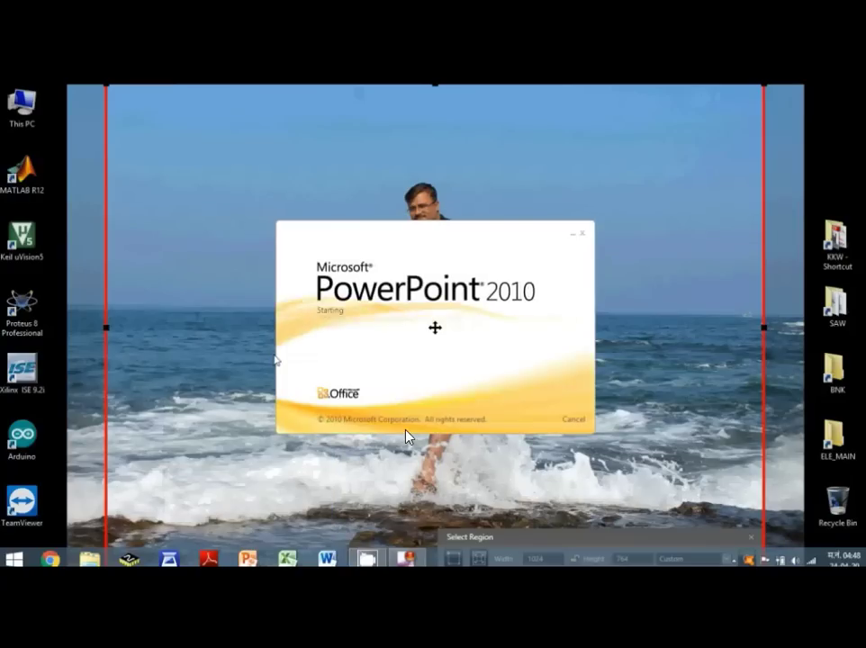
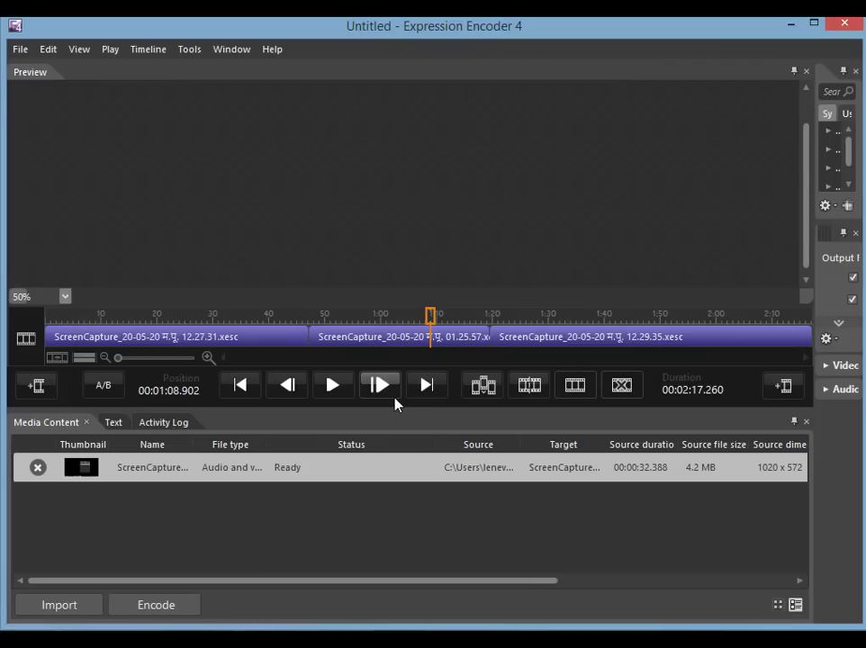
Trim the third timeline clip so it starts at 00:00:08.807 and ends at 00:00:44.757.
click(329, 340)
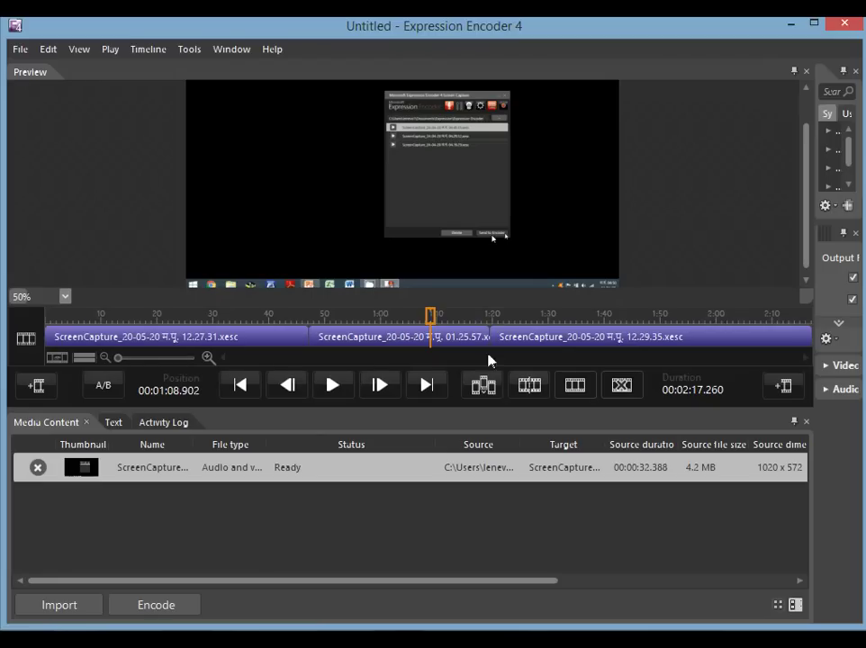
click(575, 346)
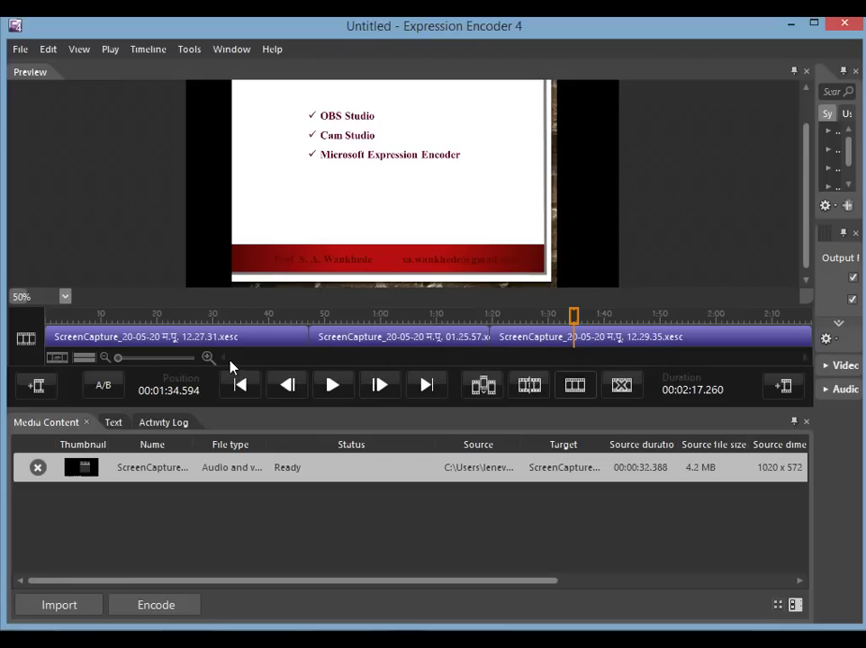
click(492, 336)
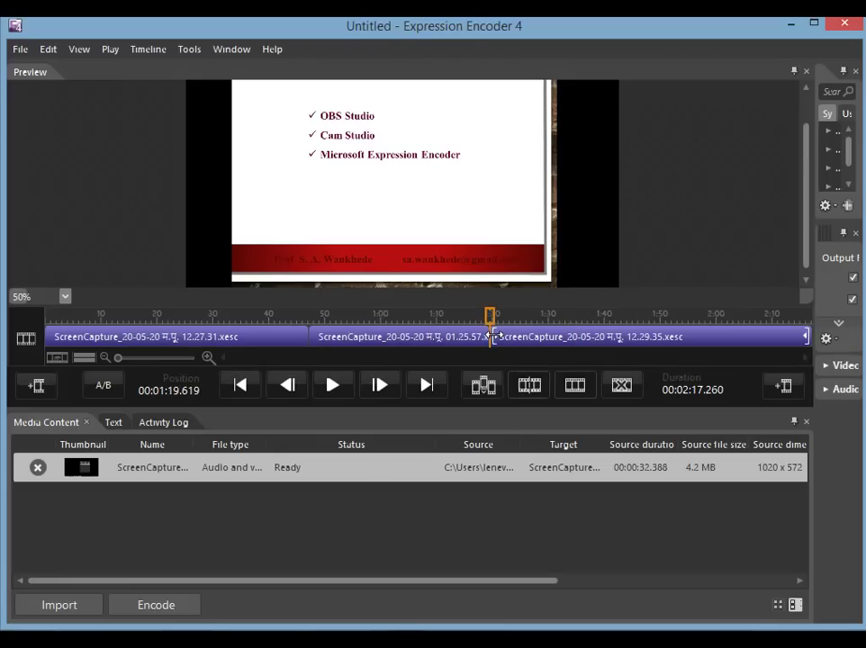
drag(493, 336, 540, 335)
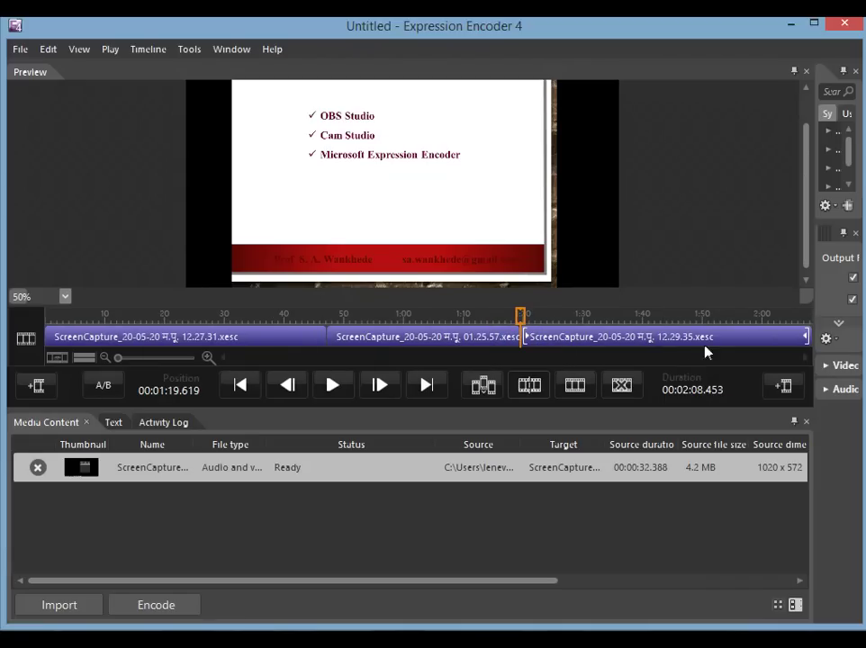
drag(805, 337, 734, 342)
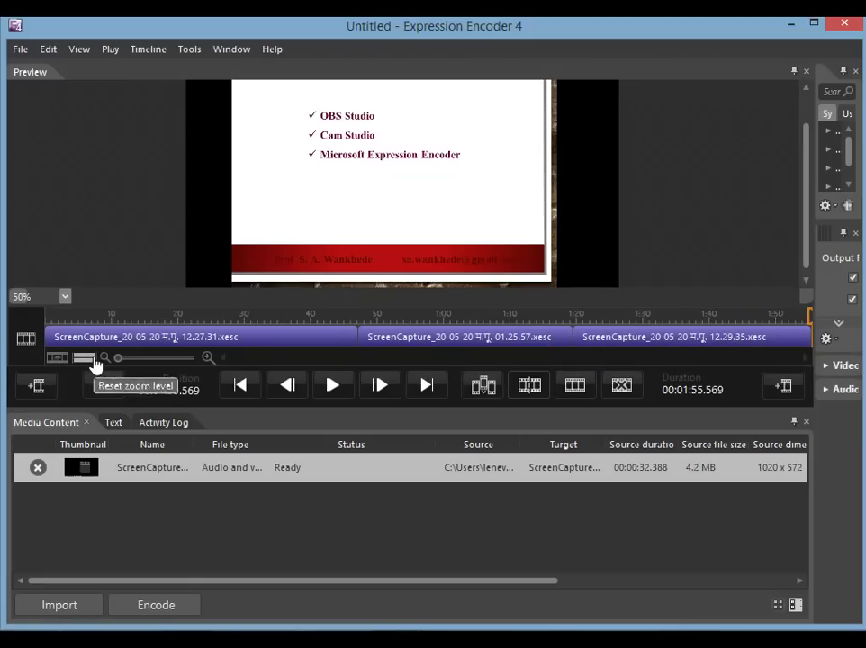
Preview the opening of the first timeline clip, moving the playhead to 00:00:08.565.
click(132, 343)
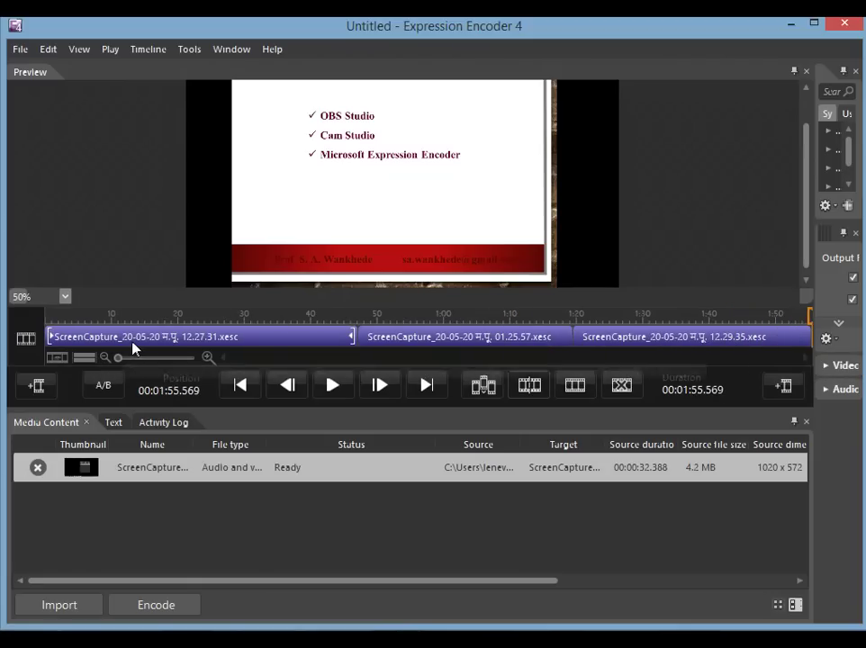
click(79, 336)
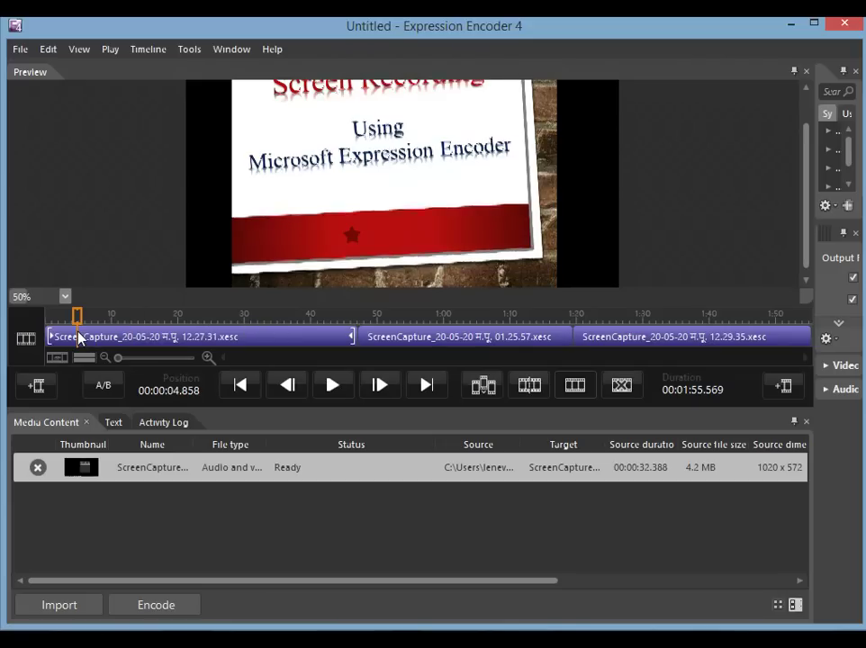
click(83, 337)
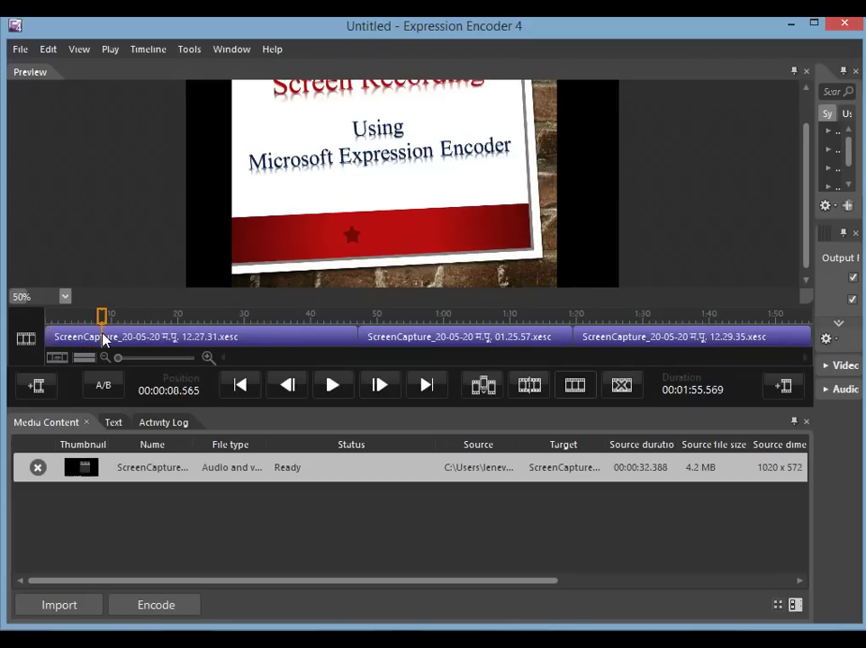
click(101, 338)
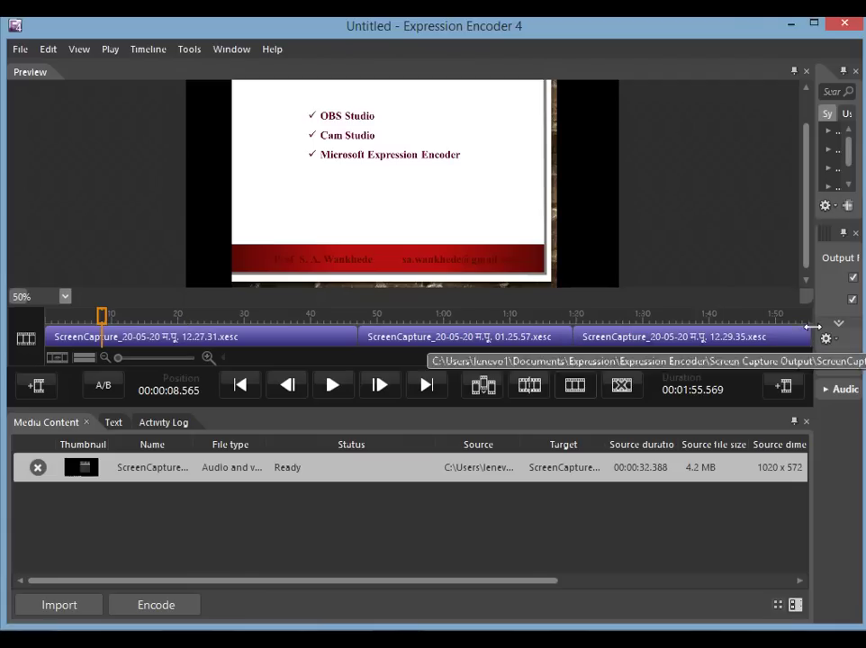
Widen the encoding settings area and set the first clip's start time to 00:00:05.000 in the clip list.
drag(814, 320, 566, 313)
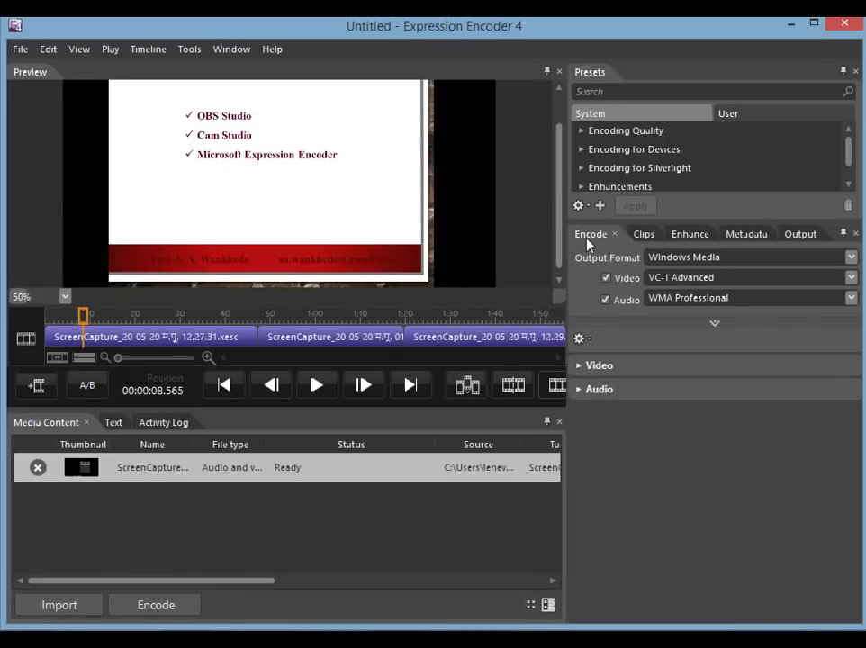
click(645, 242)
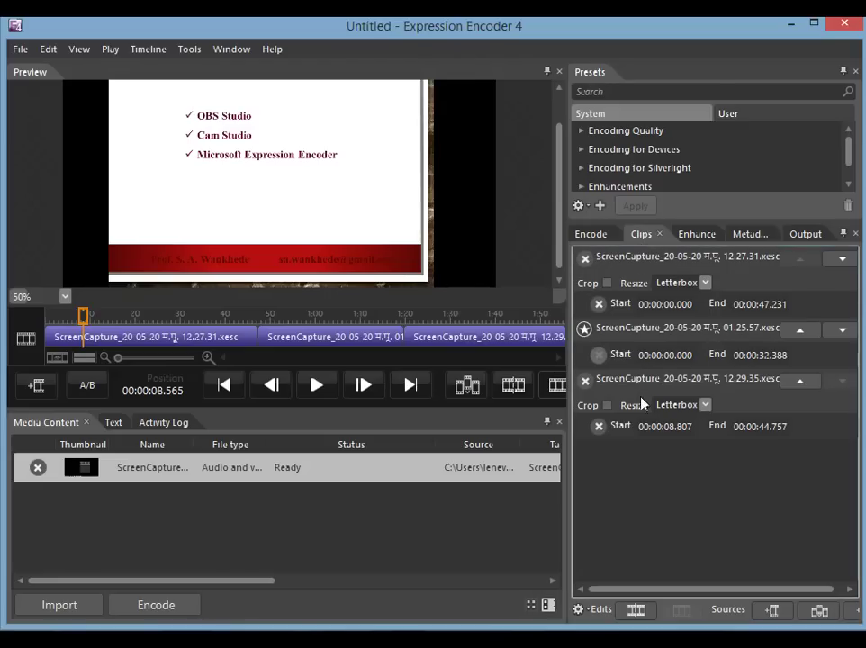
click(662, 309)
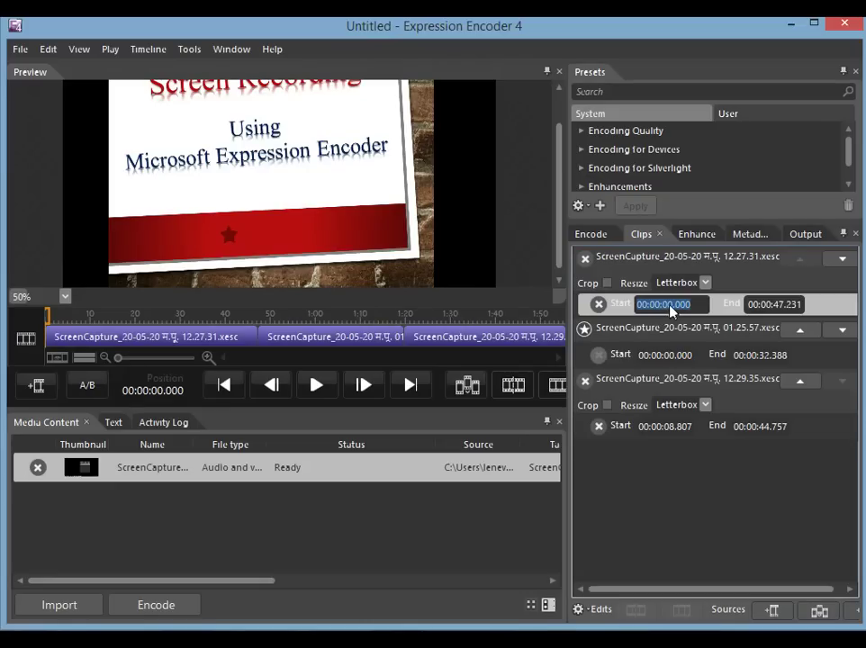
click(674, 308)
key(BackSpace)
text(5)
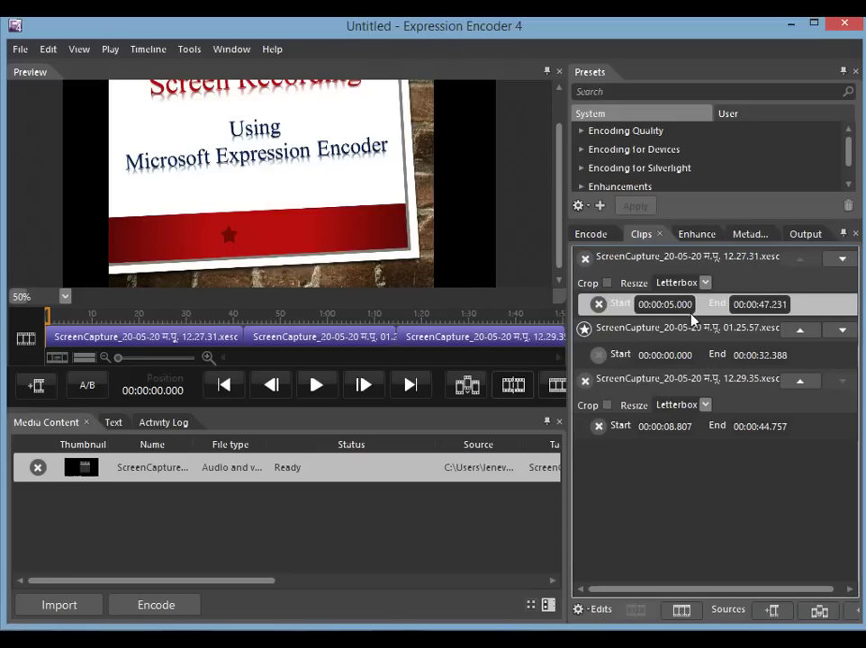
click(92, 341)
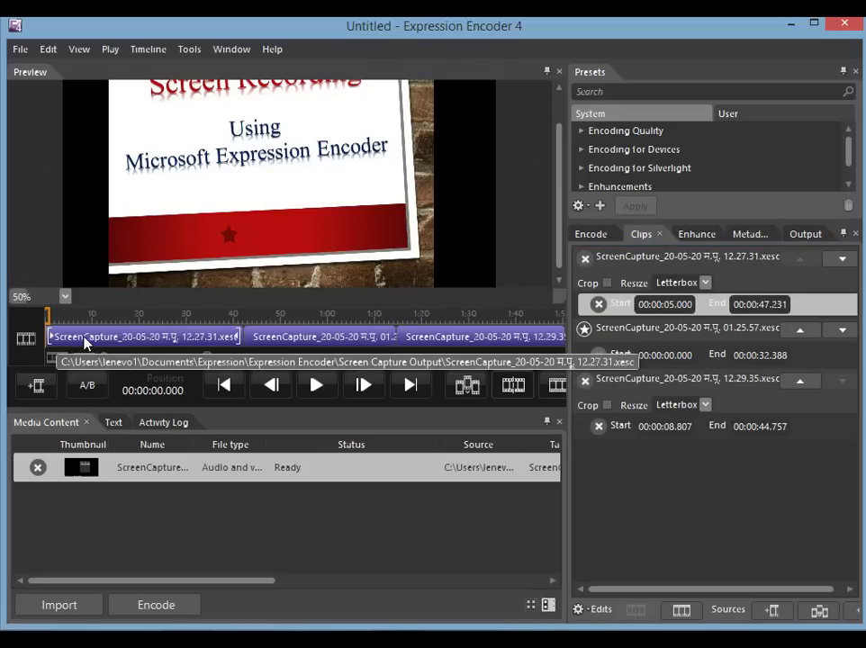
Set the first clip's end time to 00:00:42.017 in the clip list.
click(757, 311)
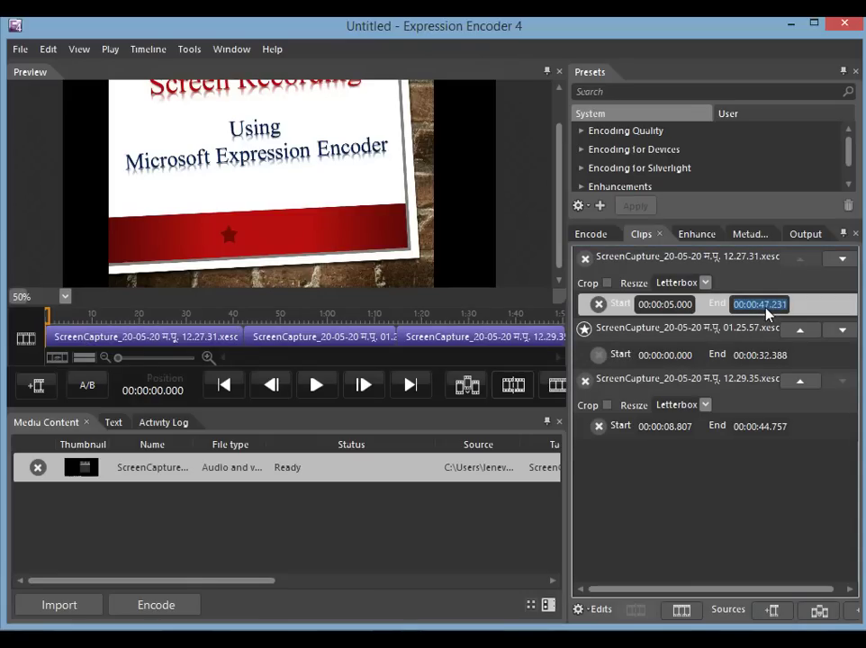
click(765, 304)
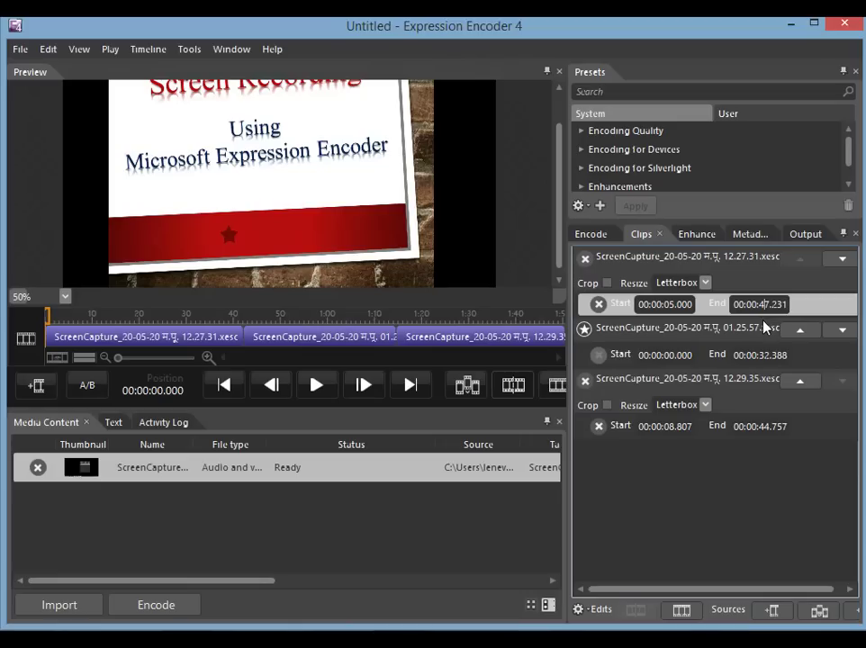
key(Delete)
key(Return)
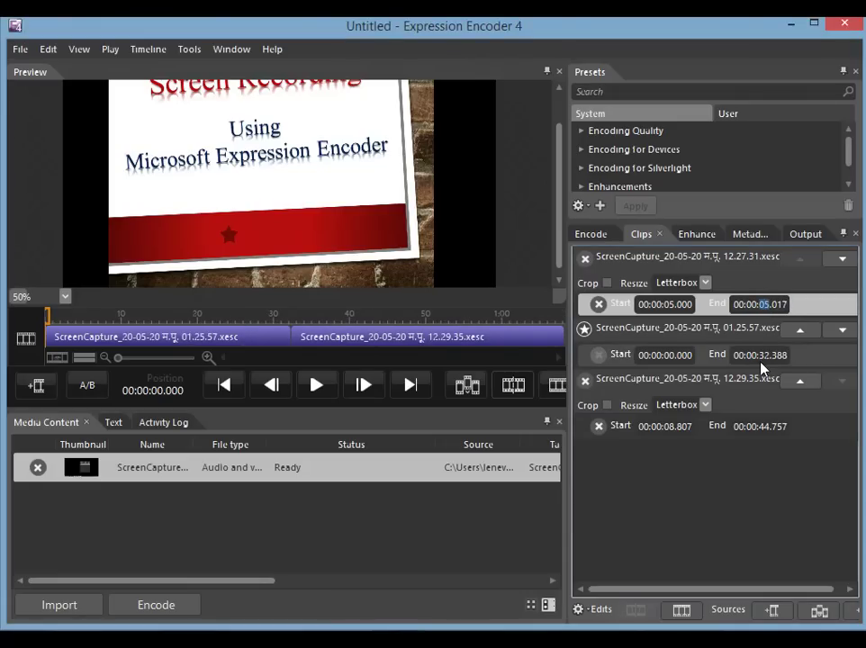
text(42)
key(Return)
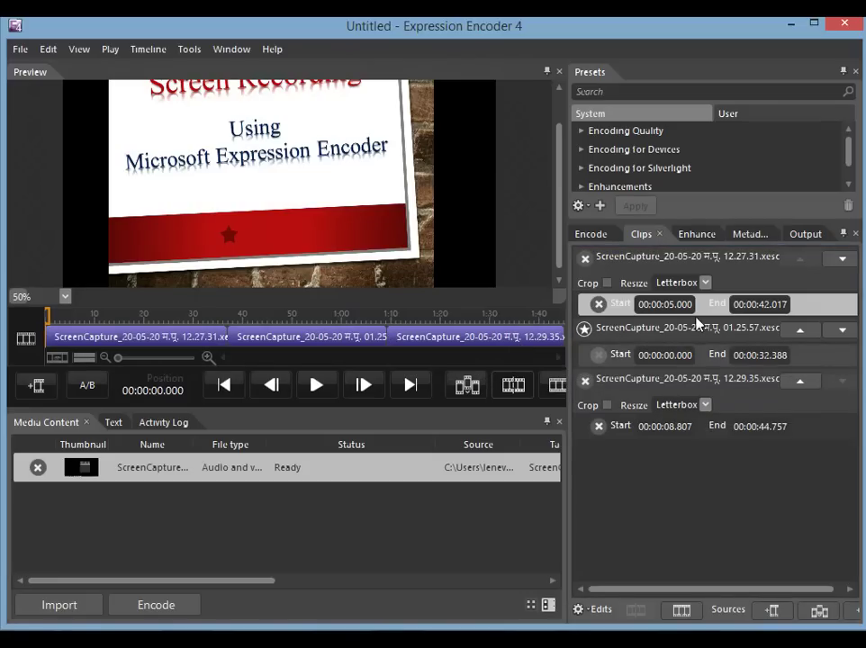
Review the video encoding settings, including mode, bitrate, size and aspect ratio, and return to the clip list.
click(607, 241)
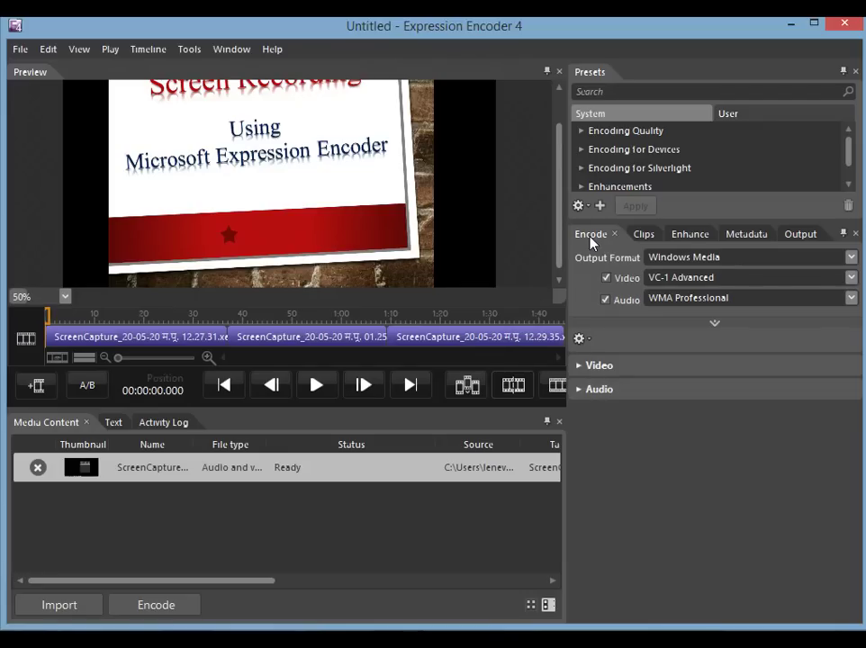
click(579, 367)
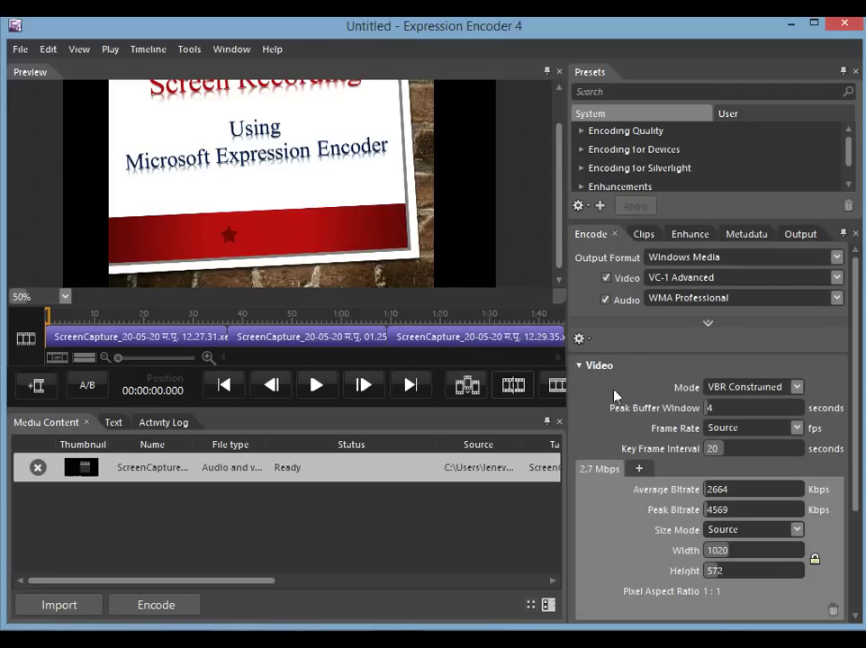
scroll(750, 410, down, 4)
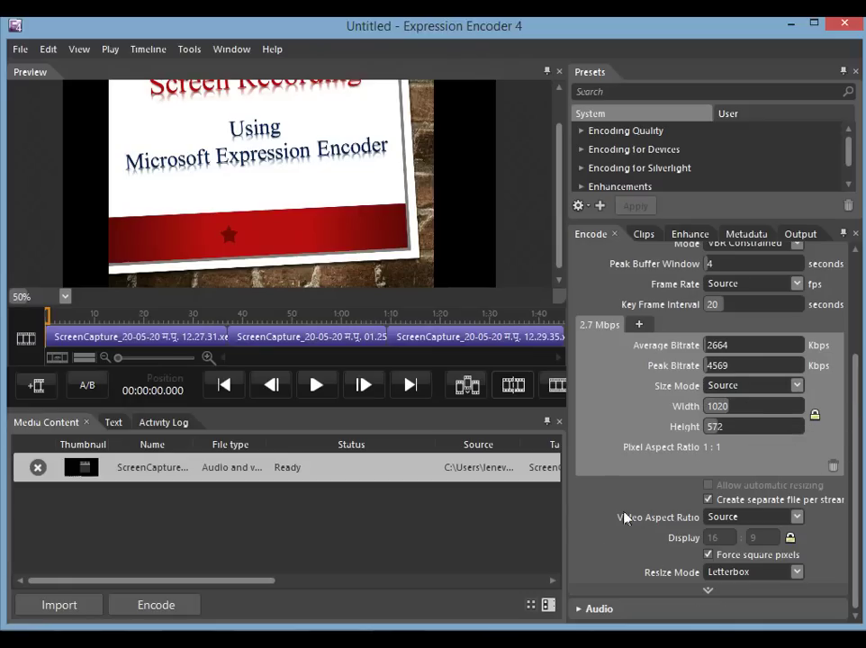
click(644, 237)
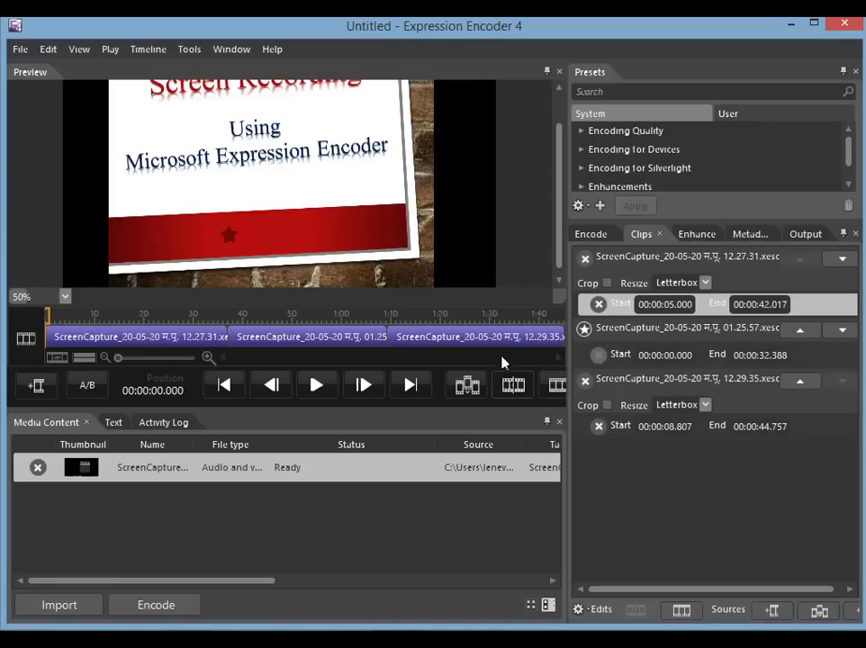
Examine the audio volume enhancement settings while playing the timeline, and pause playback at 00:00:31.586.
click(686, 235)
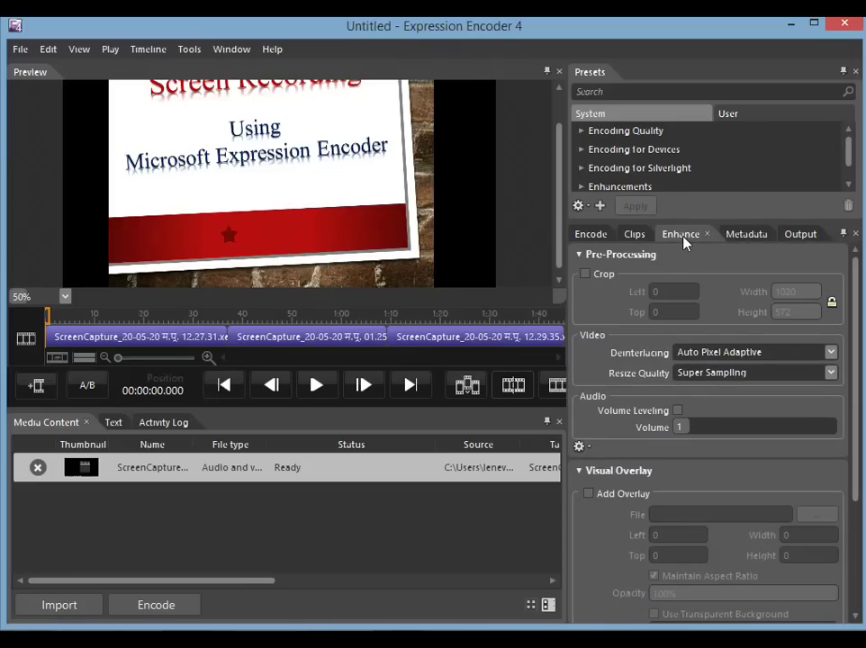
click(316, 384)
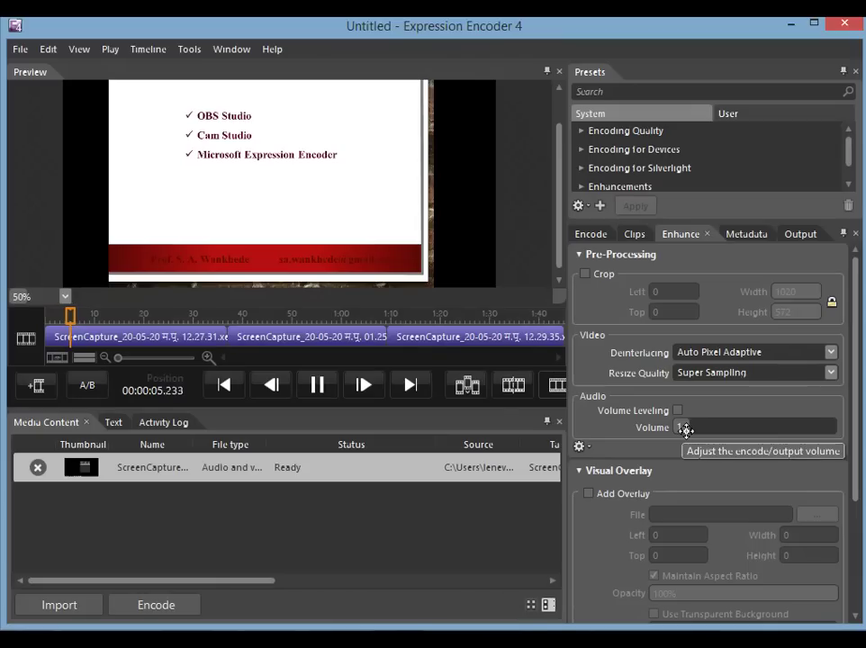
click(315, 384)
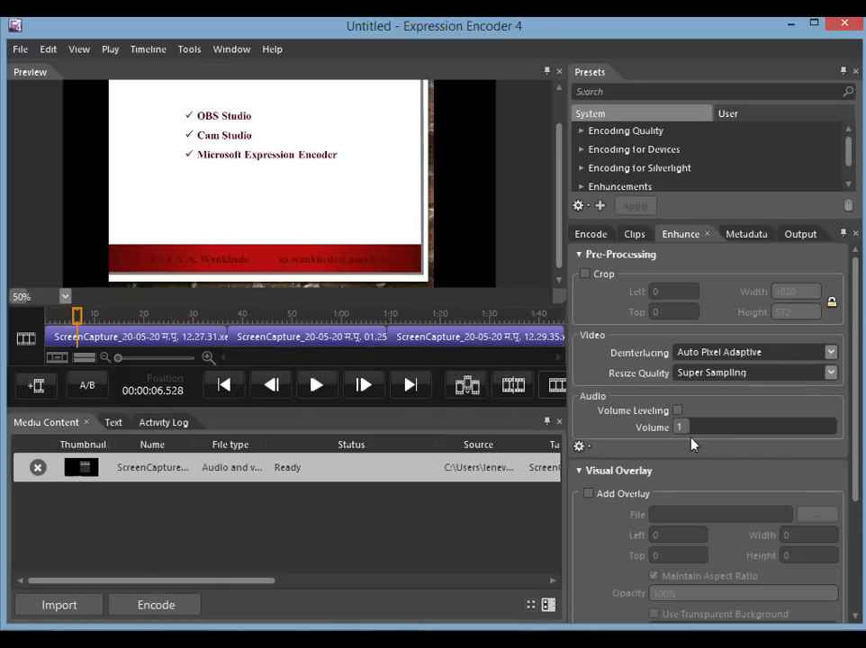
click(318, 387)
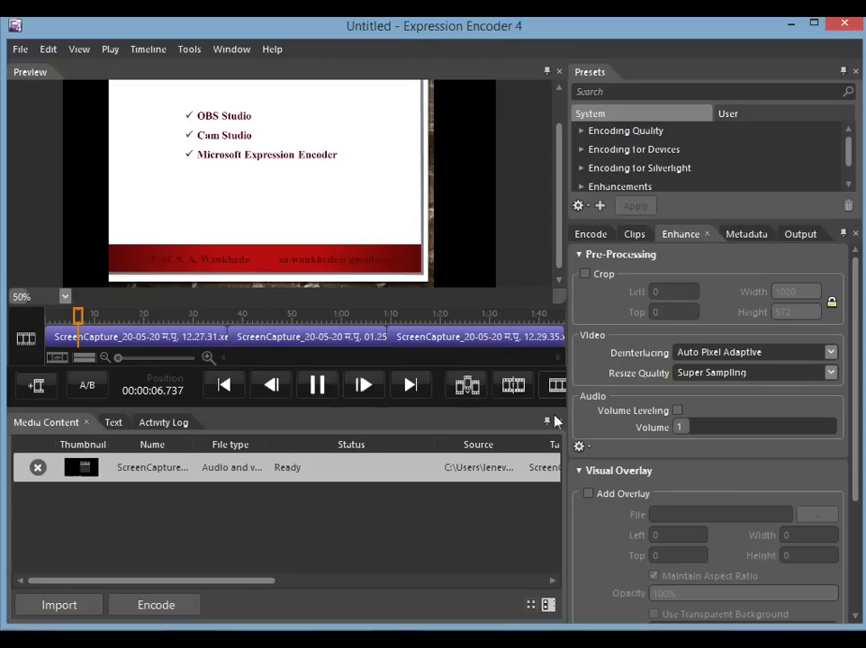
mouse_move(689, 428)
mouse_down()
mouse_move(824, 428)
mouse_move(675, 427)
mouse_move(690, 428)
mouse_up()
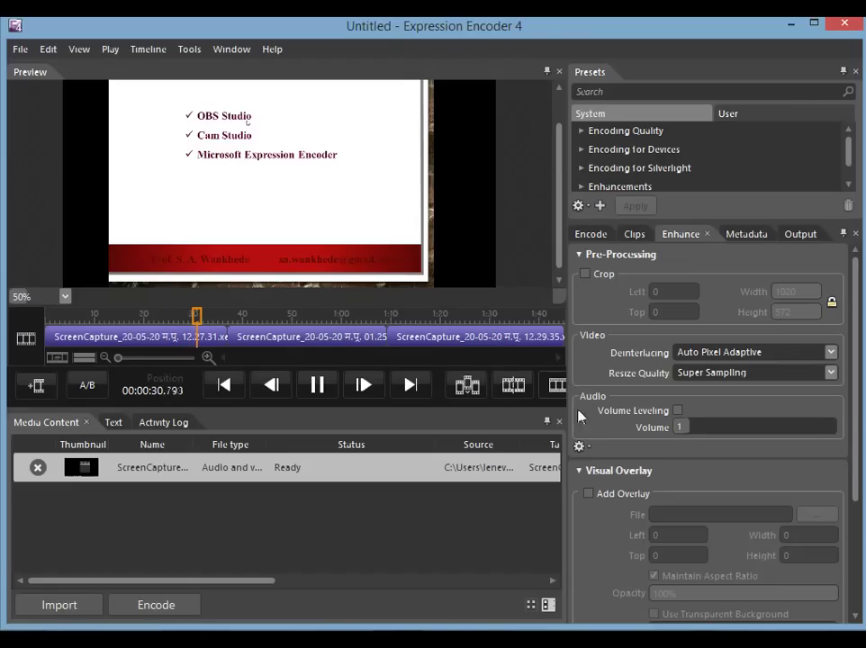
click(331, 387)
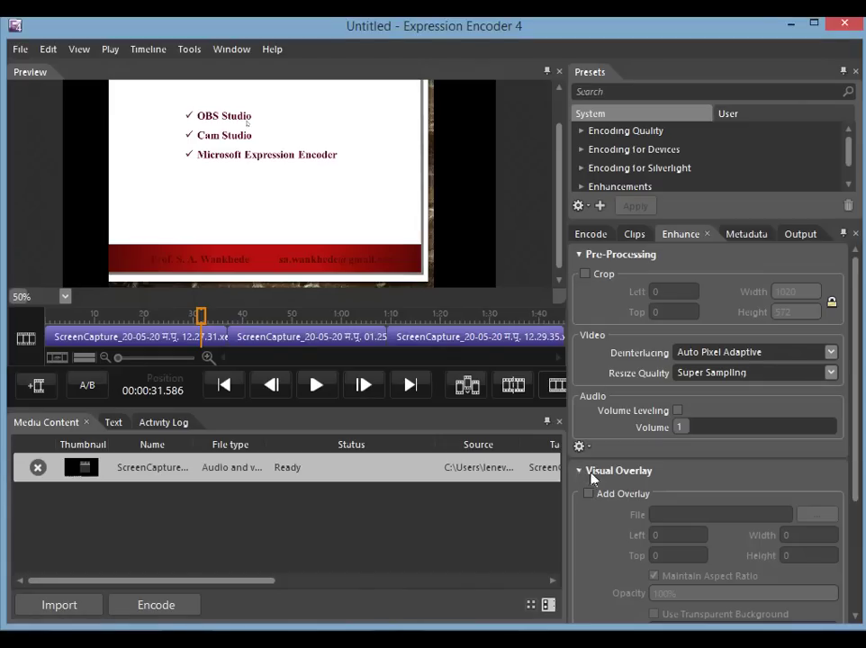
Collapse the visual overlay options and examine the audio overlay duration settings and the metadata fields.
click(627, 475)
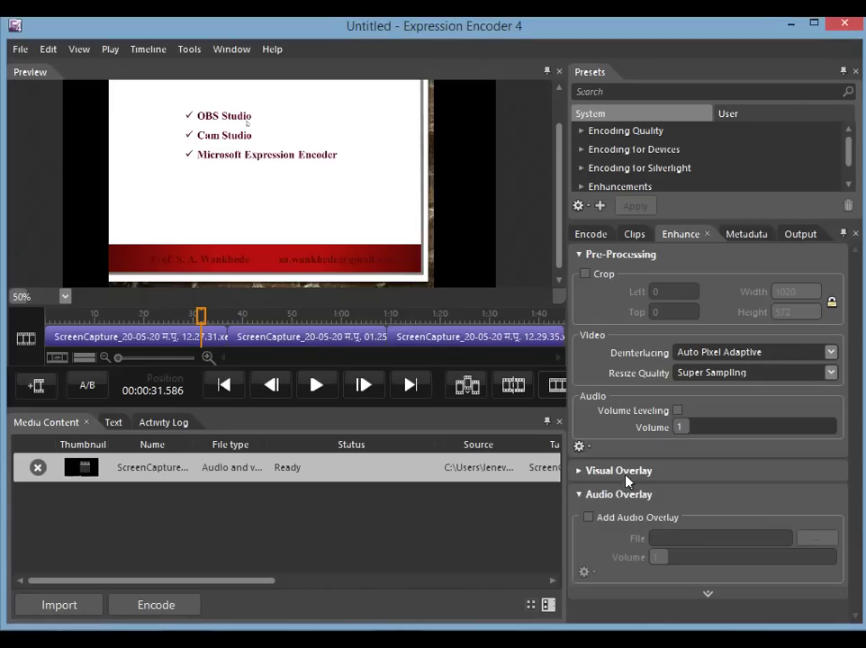
click(708, 595)
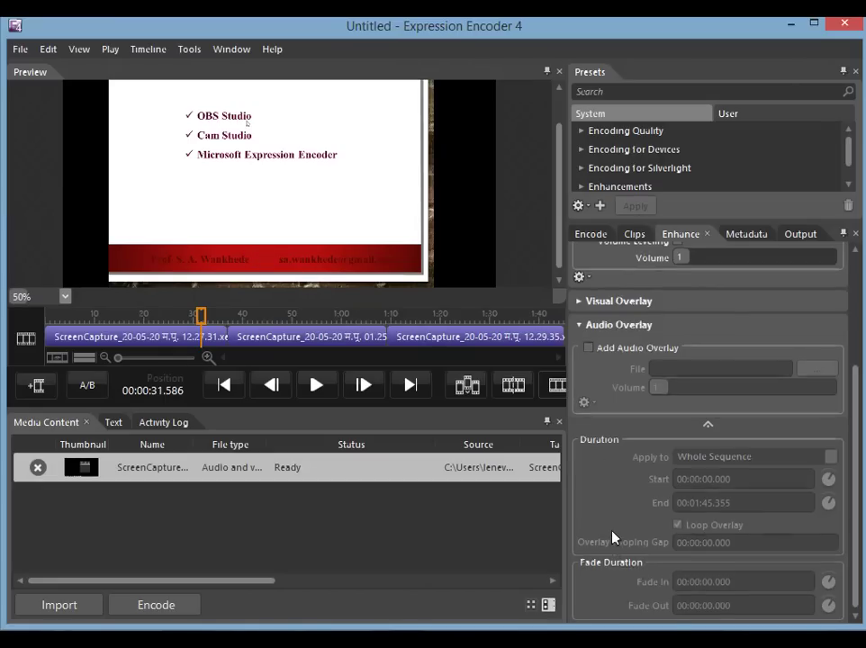
scroll(642, 361, up, 2)
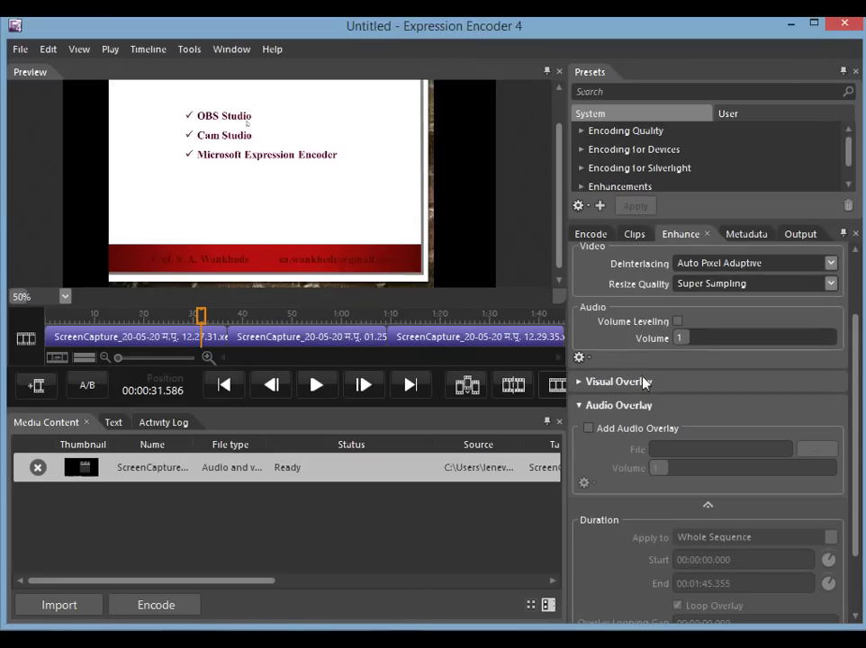
click(734, 236)
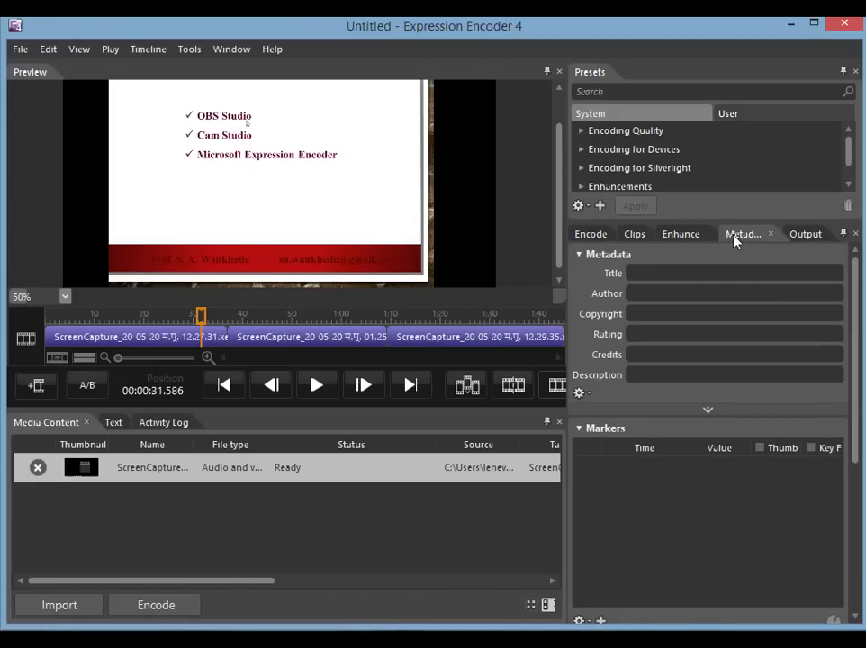
click(681, 235)
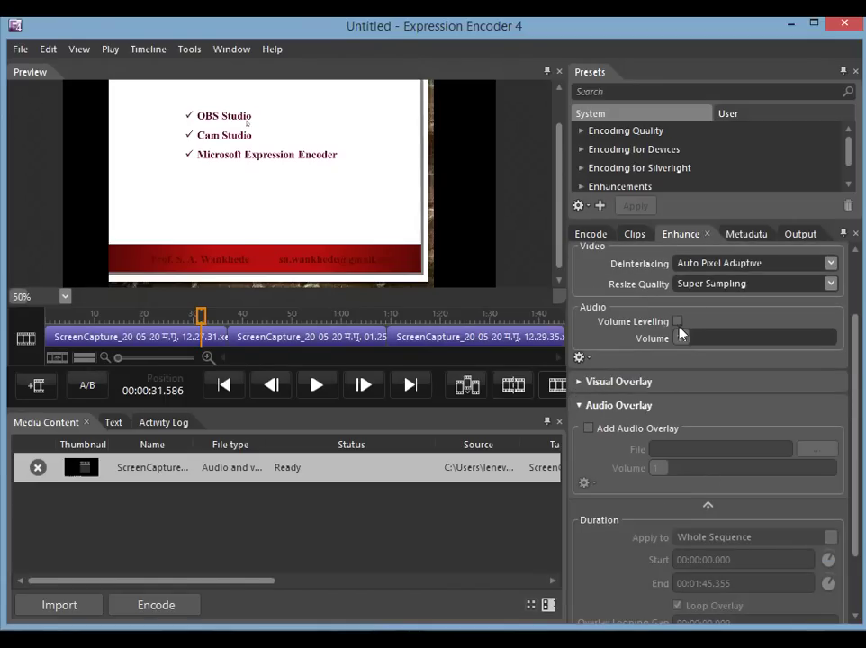
click(760, 234)
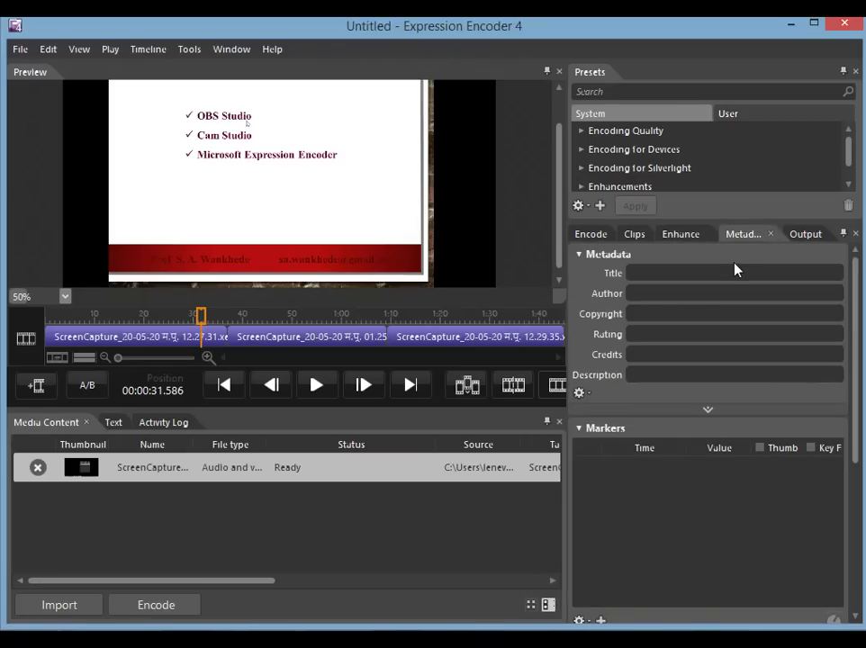
Review the thumbnail and job output settings, trying the Best Frame thumbnail option and setting it back to None.
click(800, 238)
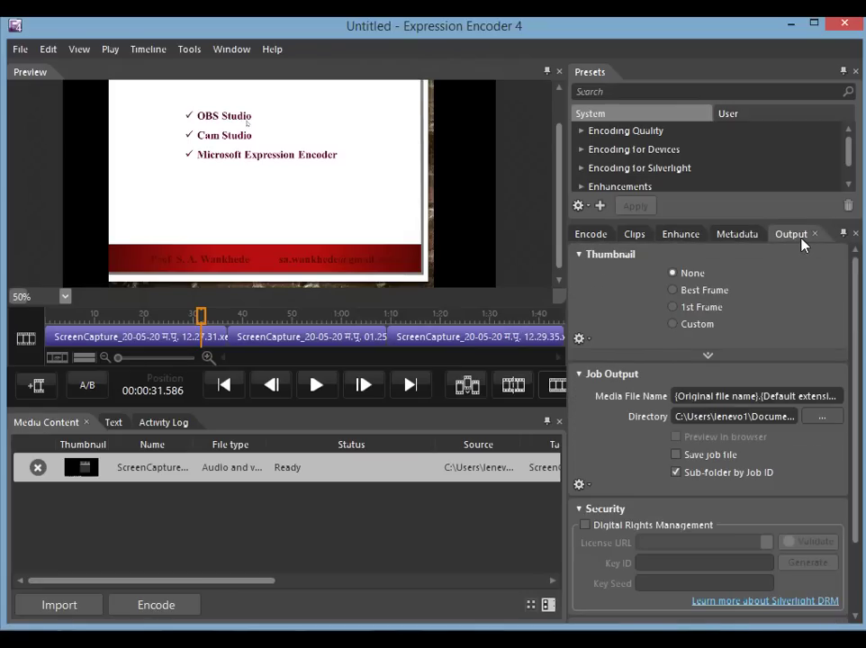
click(700, 293)
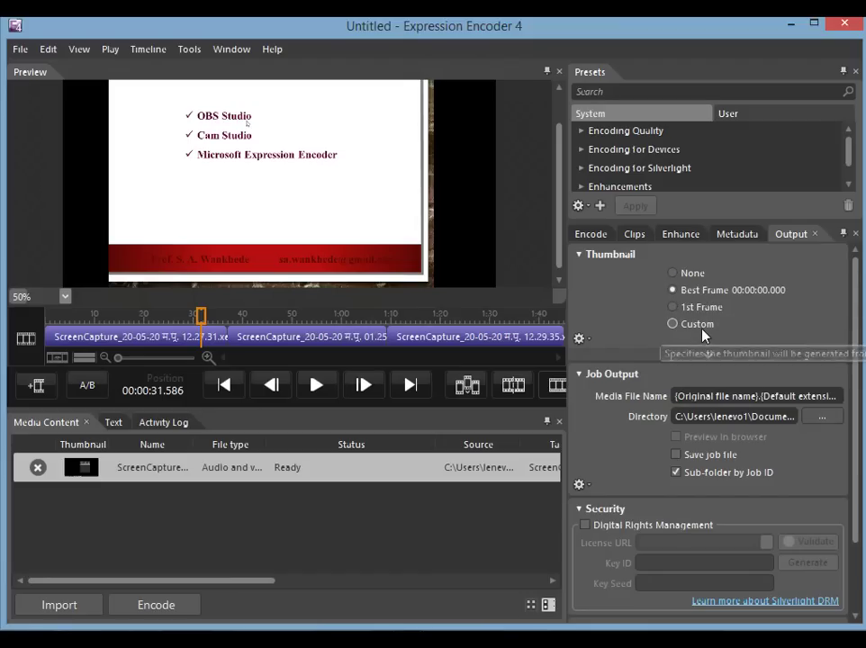
click(694, 274)
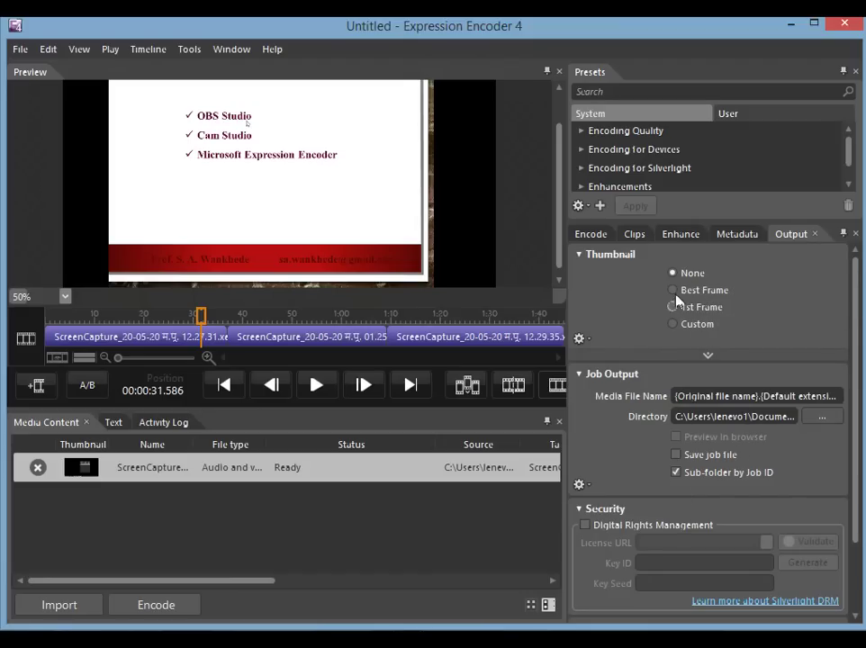
scroll(677, 405, down, 3)
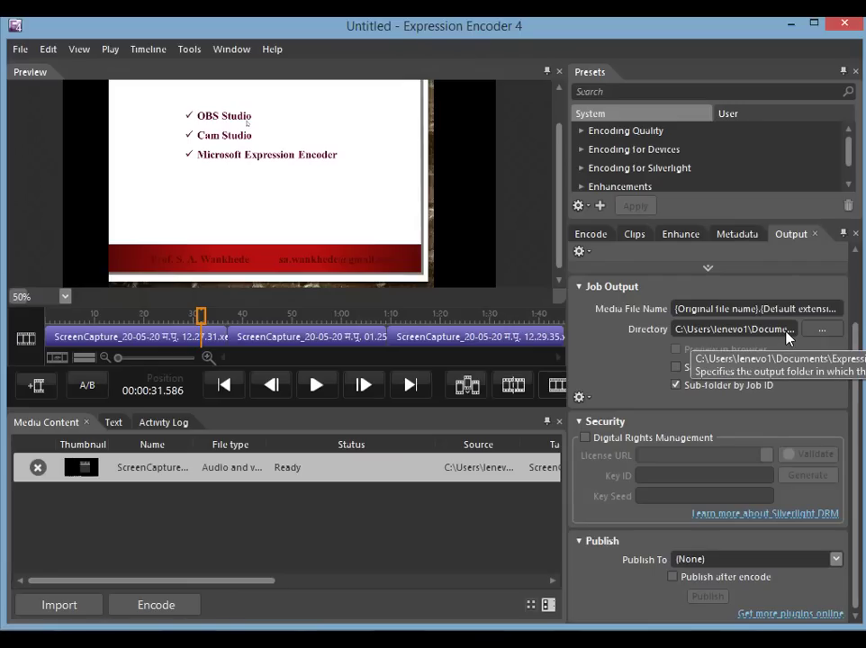
click(708, 267)
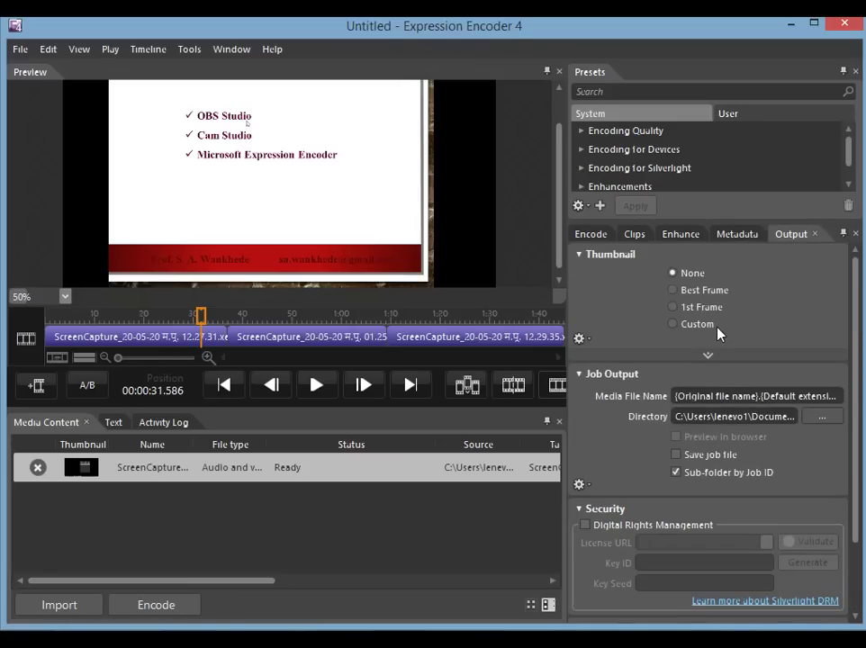
click(708, 358)
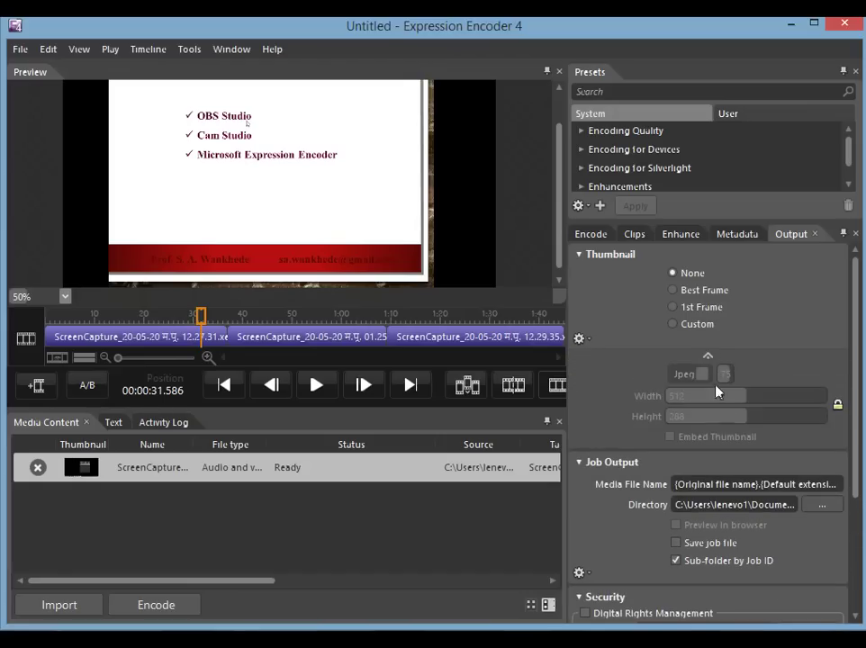
click(708, 356)
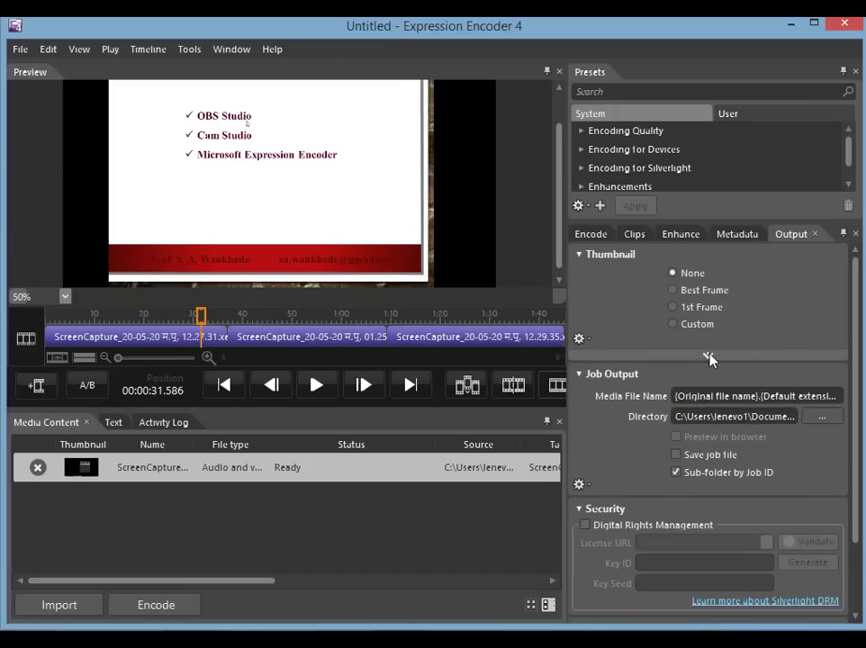
Collapse the detailed video encoding settings and start encoding the job in Windows Media format.
click(594, 234)
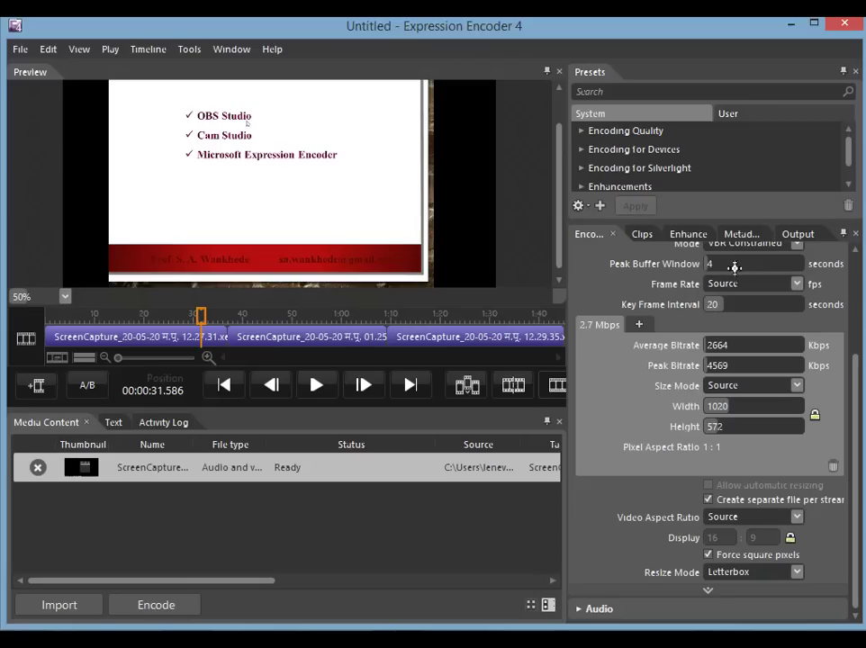
scroll(736, 281, up, 2)
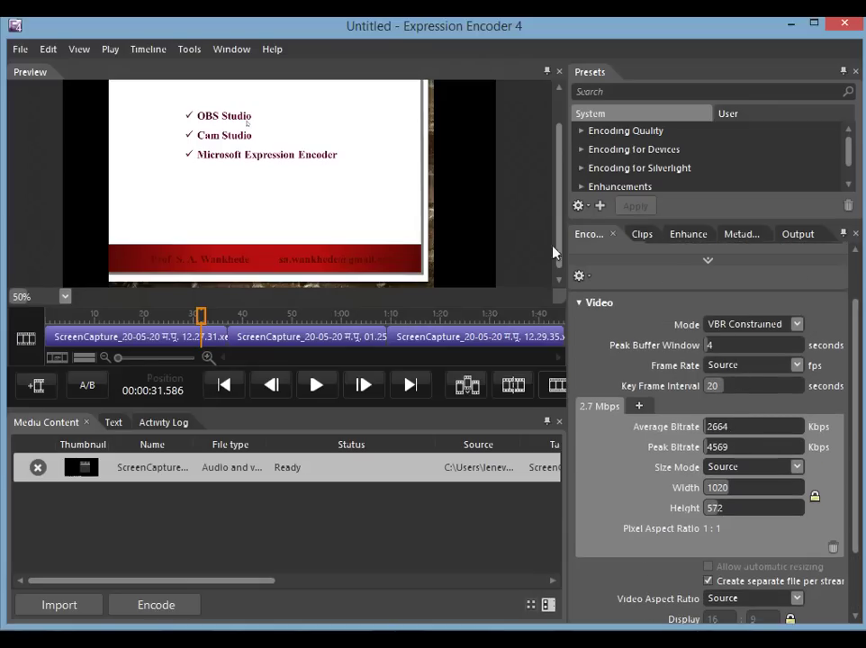
click(580, 304)
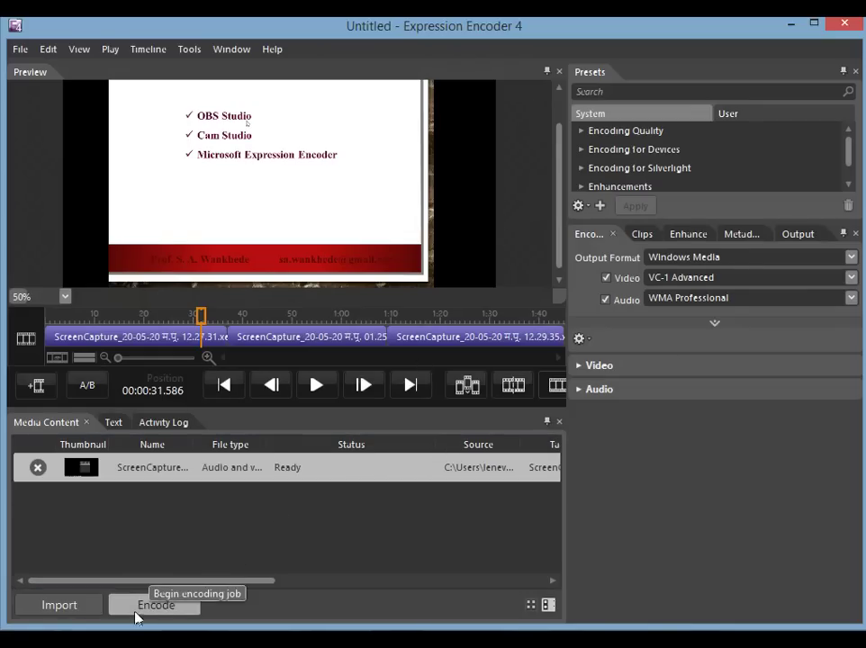
click(162, 605)
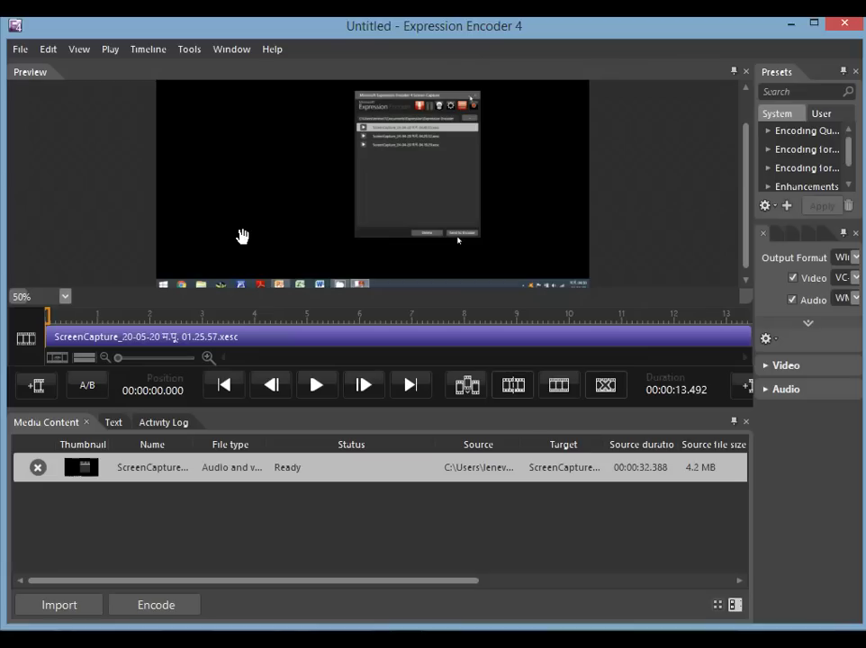
Minimize the encoder and, in File Explorer, open the newest job folder (20-05-20, 01.34.54) under Documents > Expression > Expression Encoder > Output.
click(792, 24)
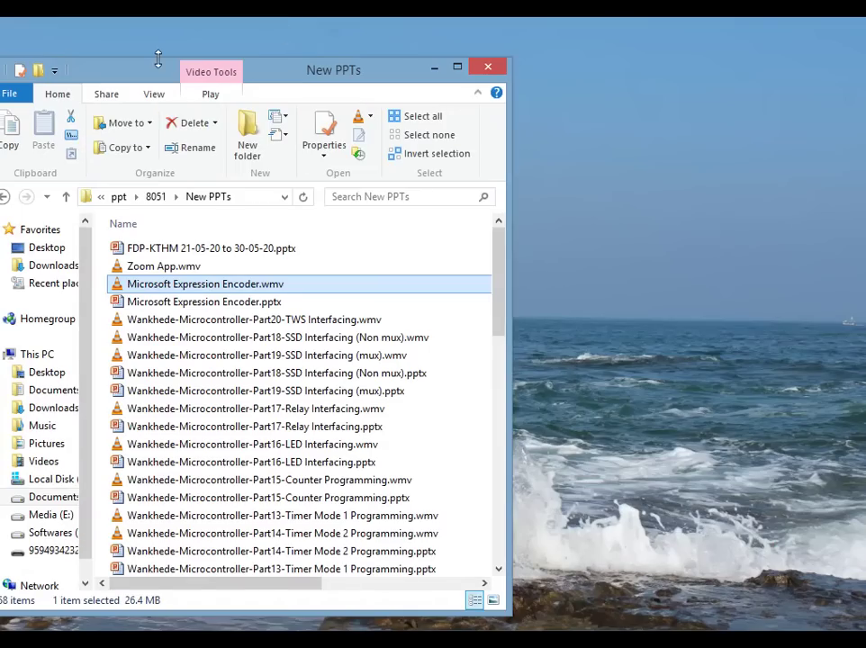
drag(303, 74, 434, 54)
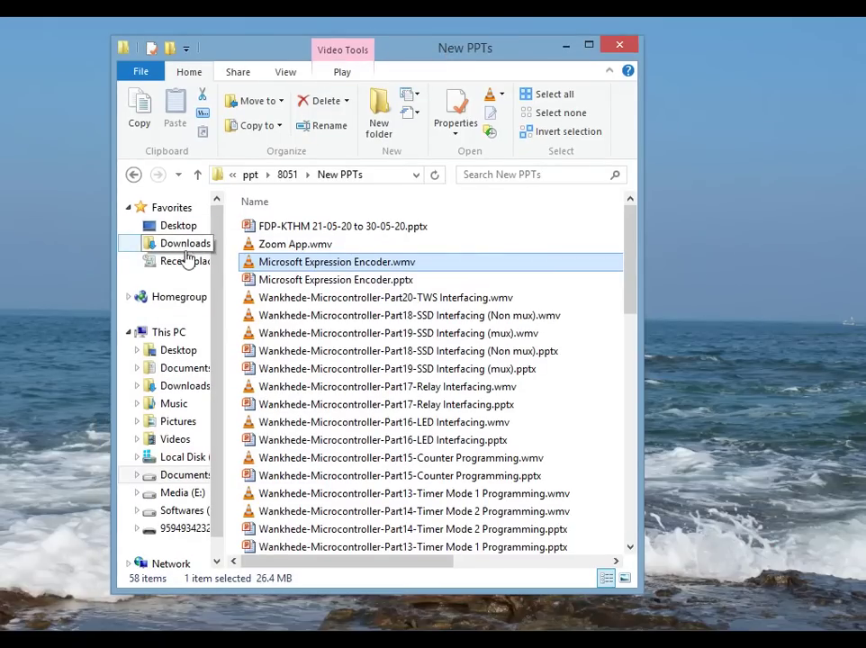
click(191, 367)
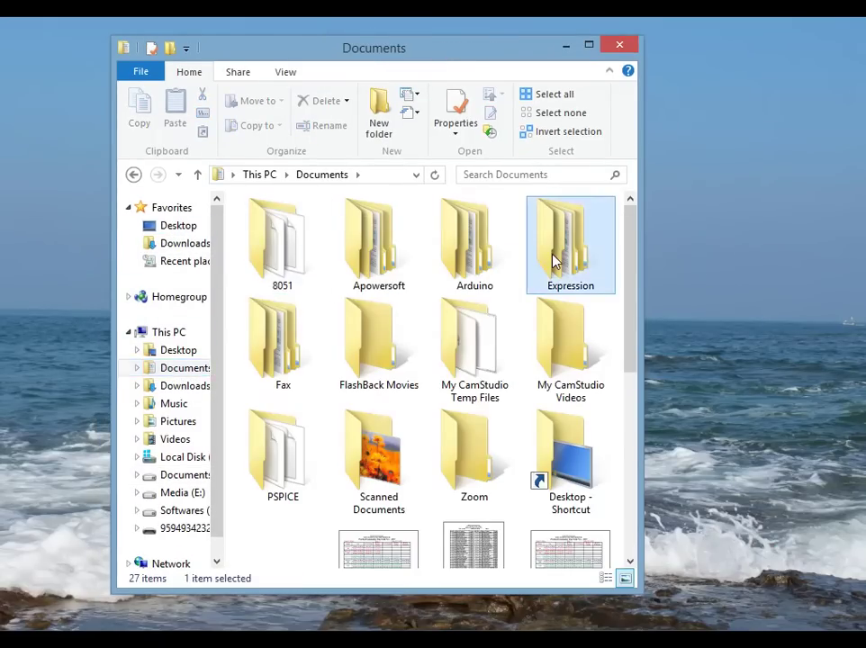
double_click(555, 256)
double_click(353, 225)
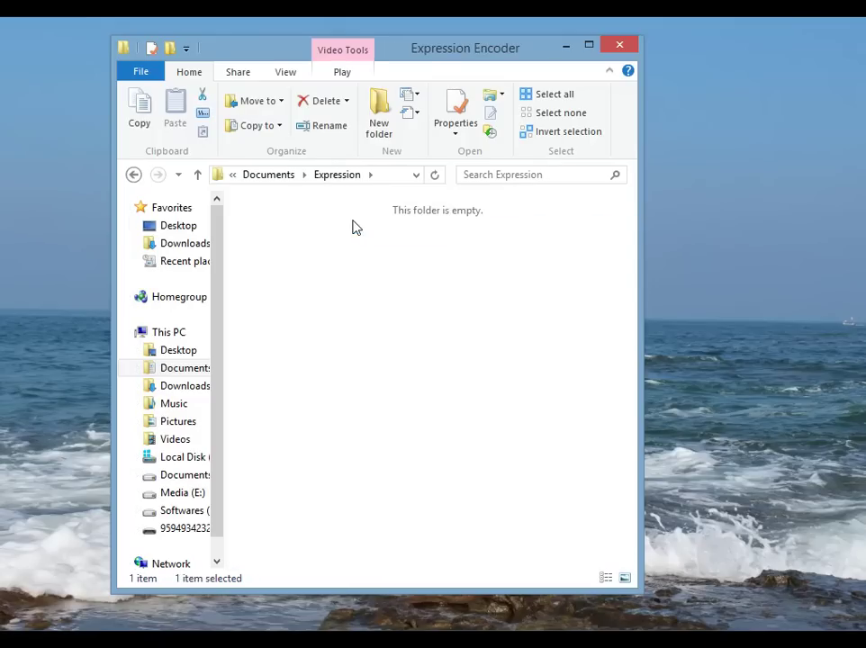
double_click(254, 227)
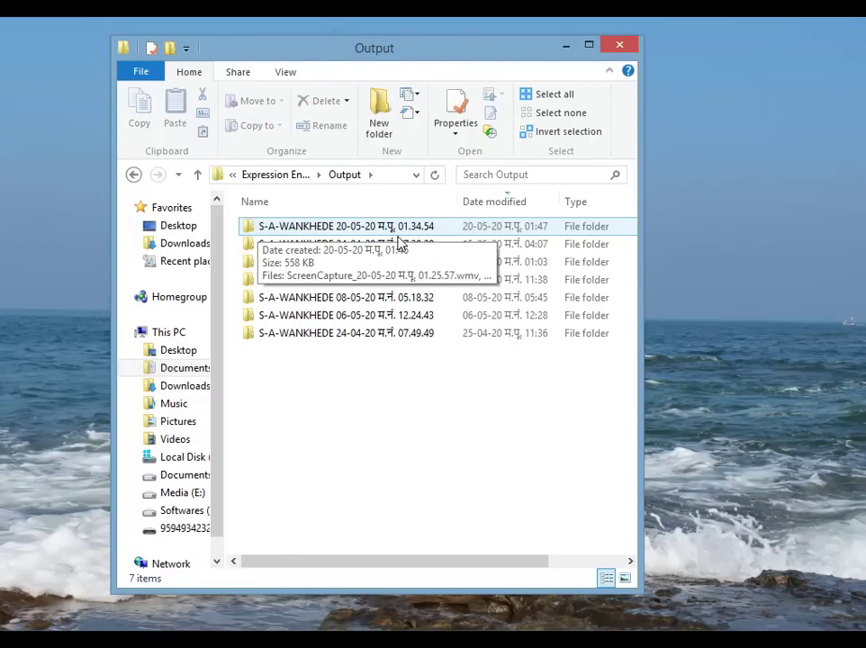
double_click(392, 228)
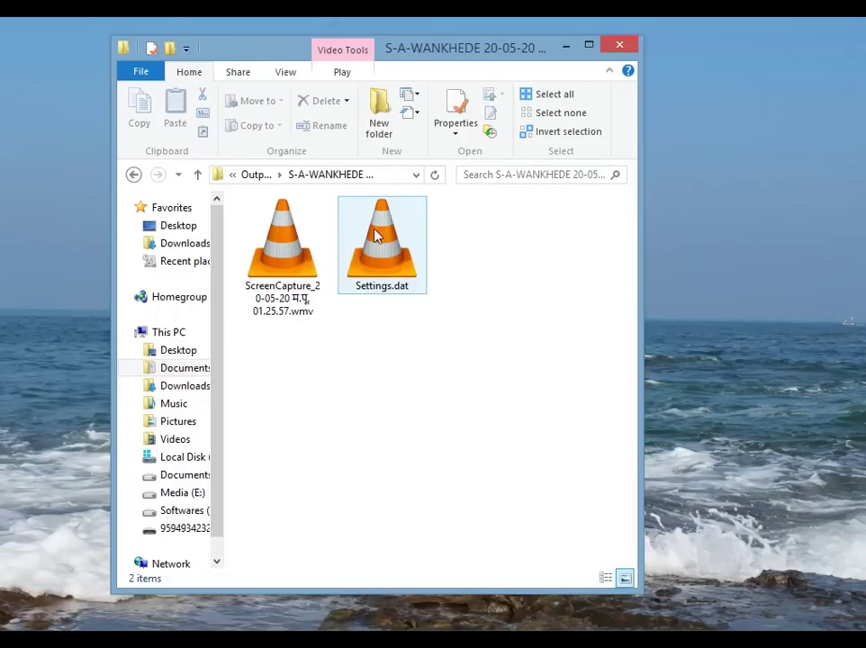
Play the encoded ScreenCapture_20-05-20 01.25.57.wmv in VLC, close the player, and advance the slide show to the closing thank-you slide.
double_click(297, 257)
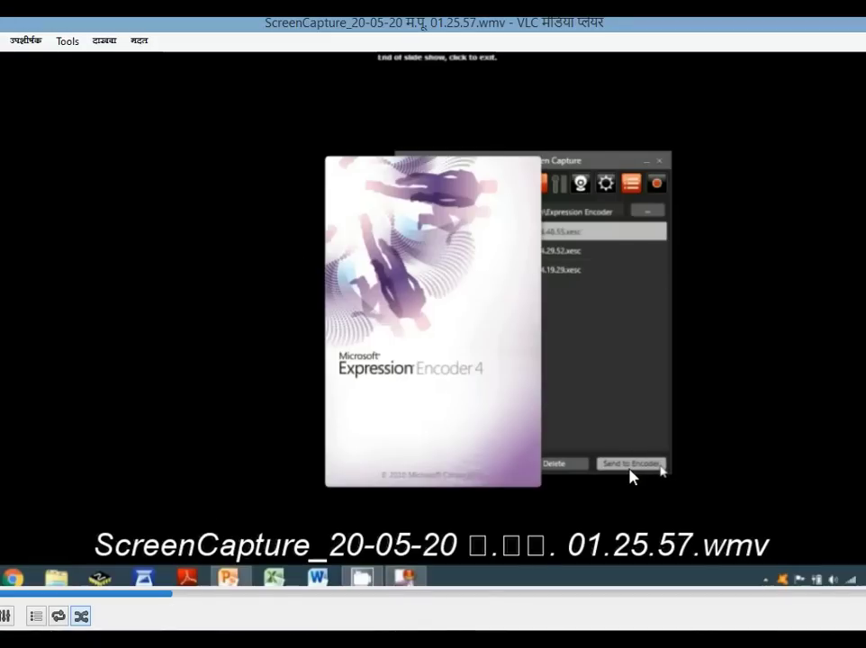
key(alt+F4)
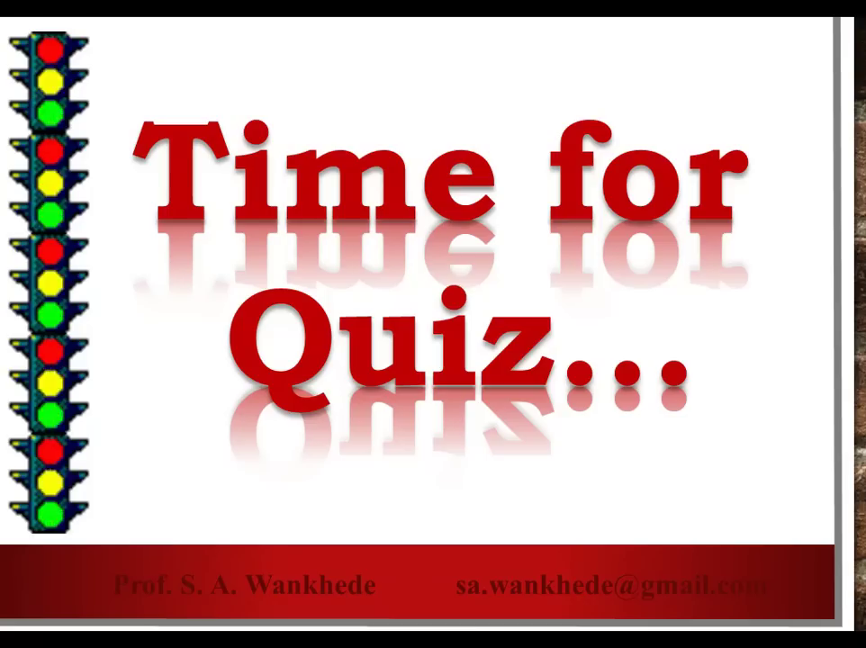
key(Right)
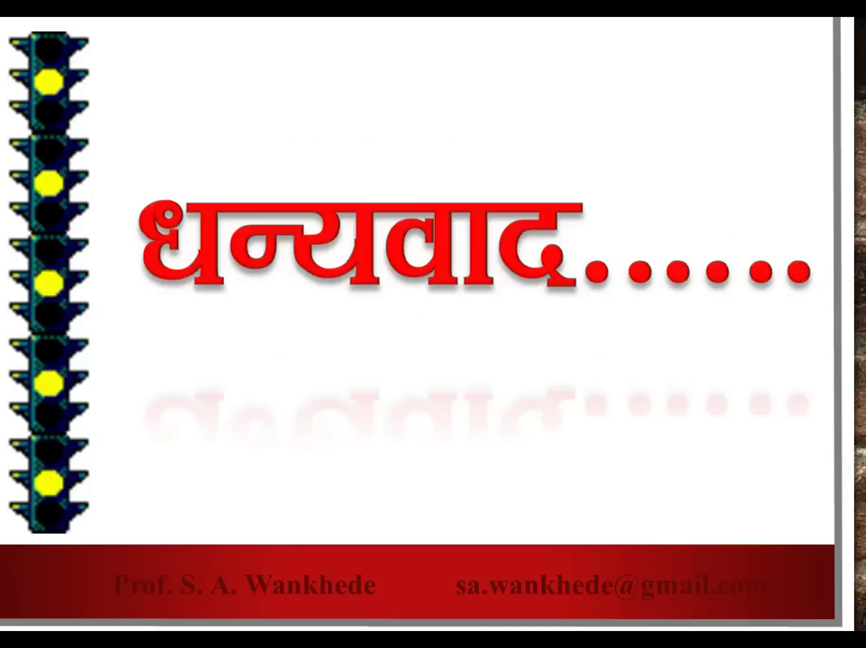